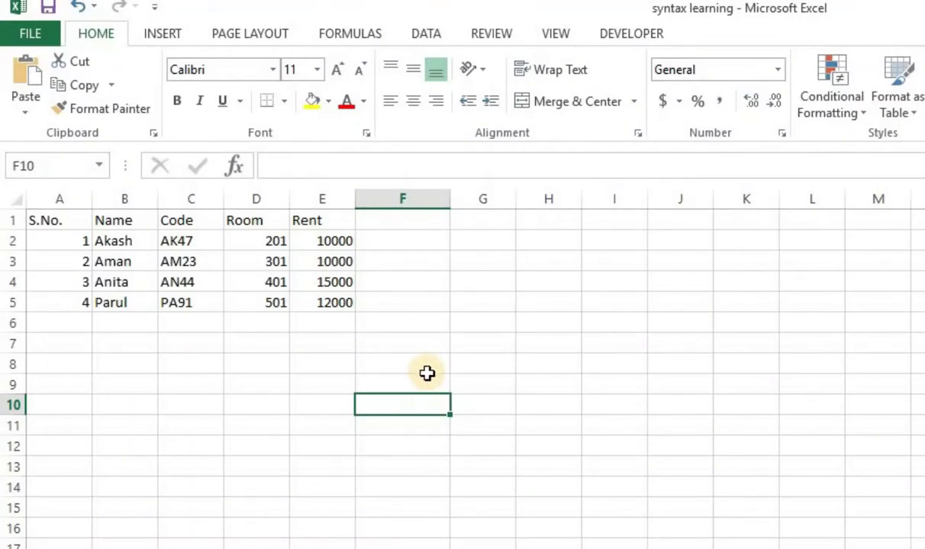
Step: Start a VLOOKUP formula in the empty cell F9 below the room and rent table
click(432, 386)
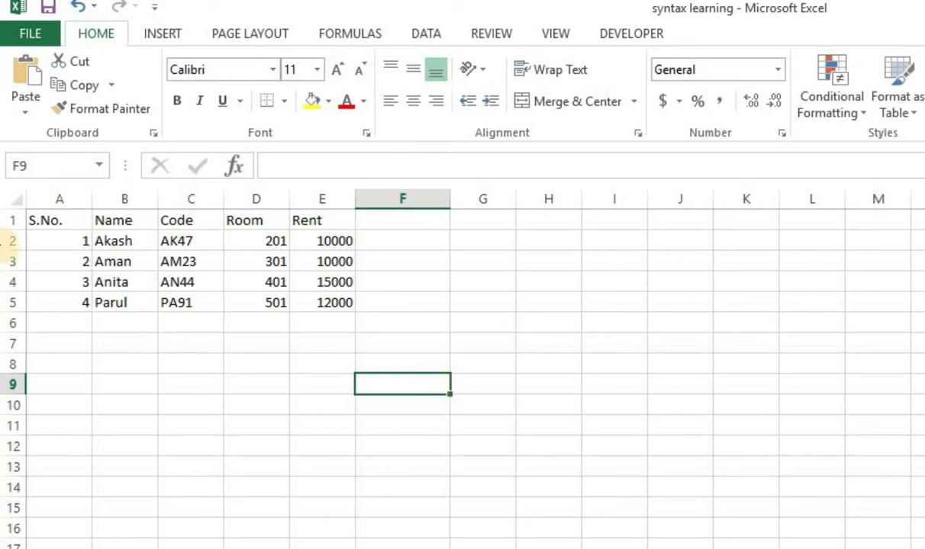
drag(80, 219, 351, 305)
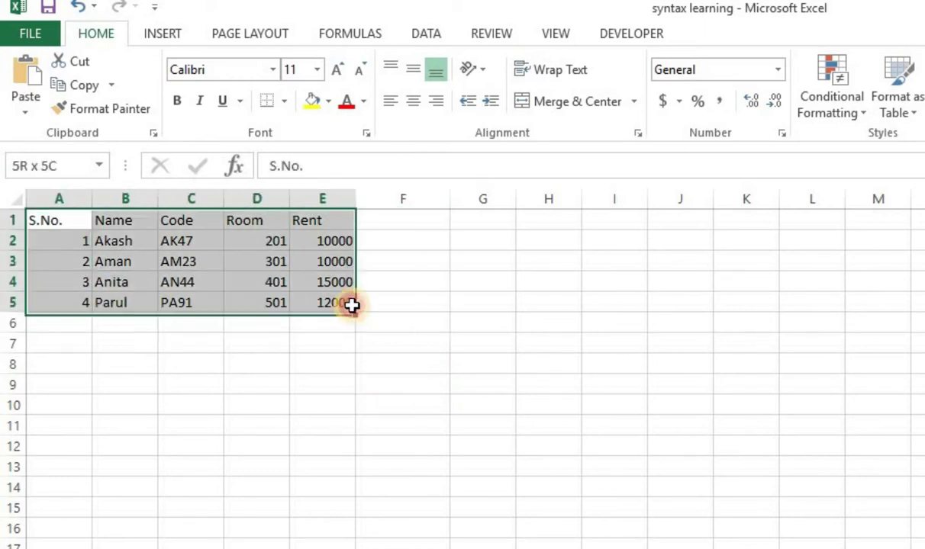
mouse_move(440, 400)
mouse_down()
mouse_move(452, 389)
mouse_move(435, 388)
mouse_up()
click(434, 388)
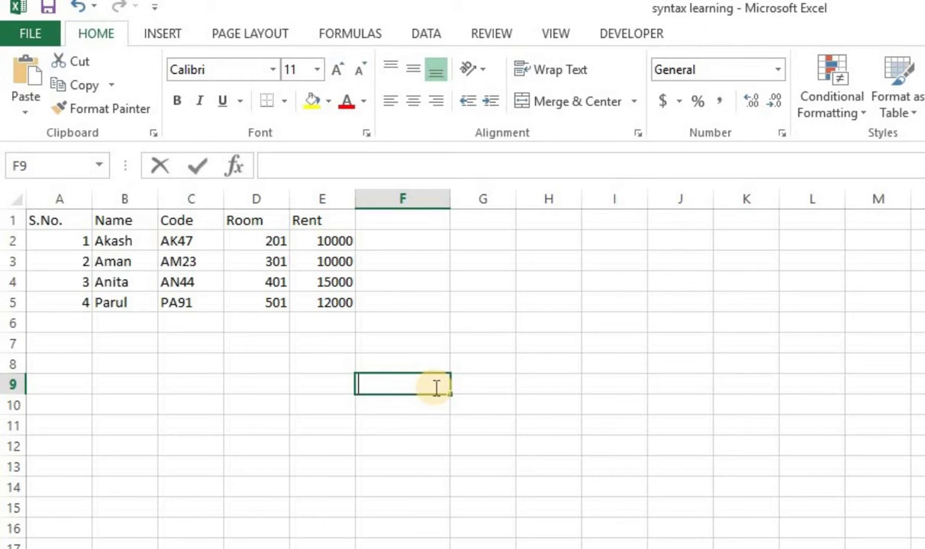
text(=vl)
key(Tab)
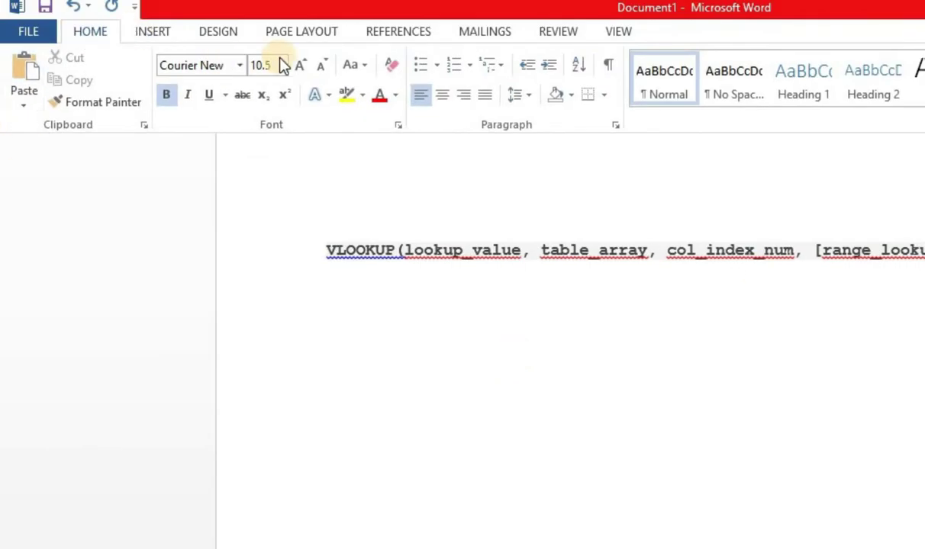
Step: Set the entire VLOOKUP syntax text in the Word document to font size 24
click(282, 65)
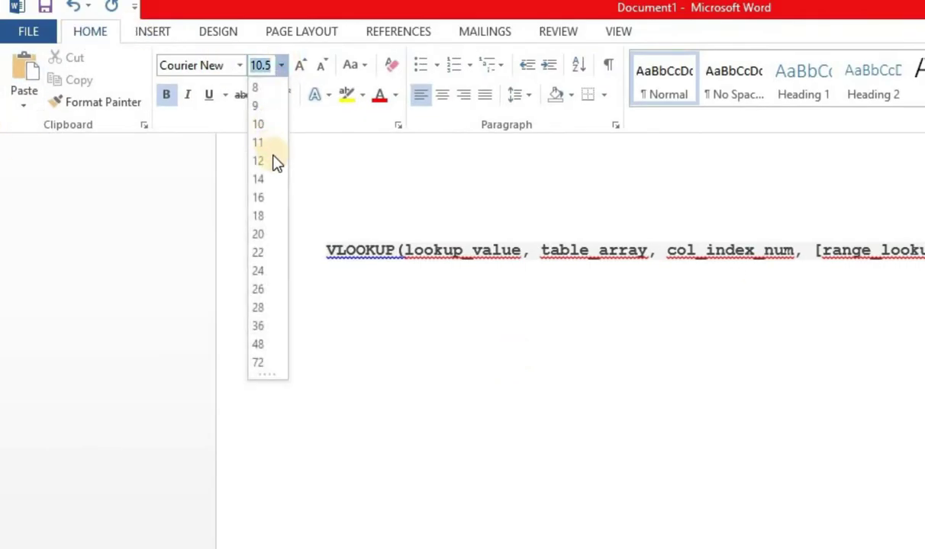
click(262, 248)
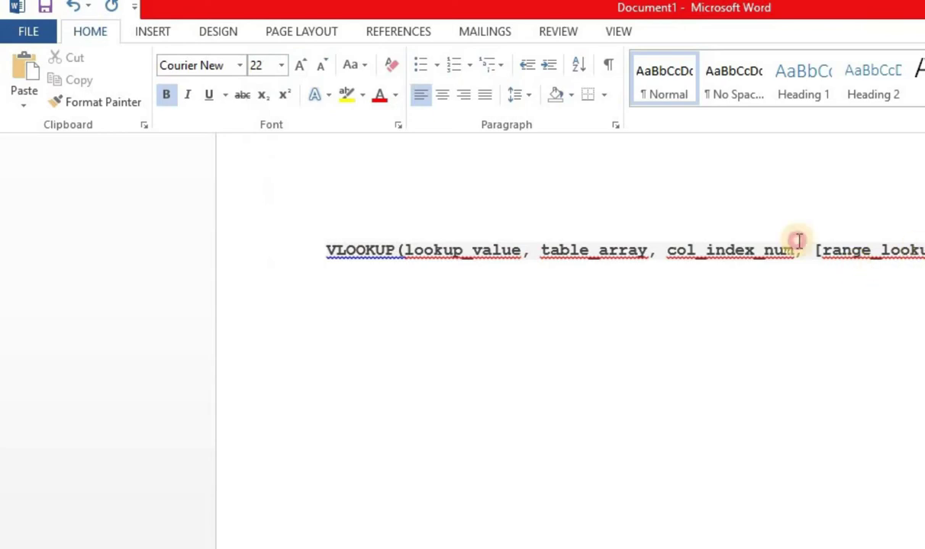
click(279, 220)
click(281, 65)
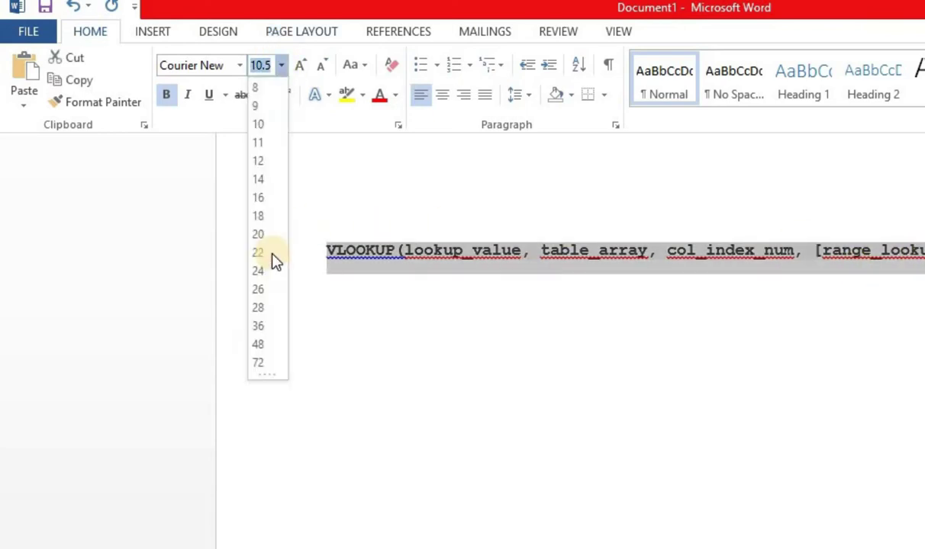
click(258, 271)
click(373, 445)
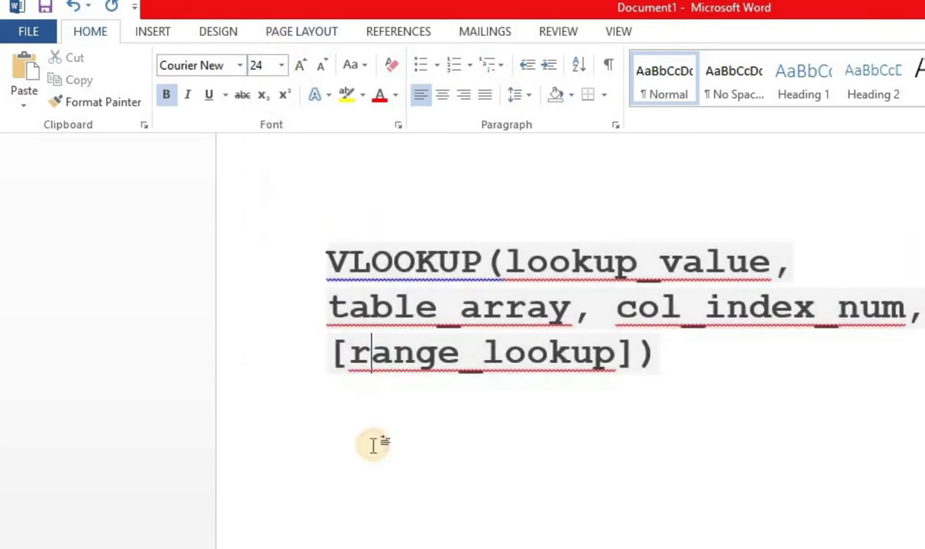
Step: Below the VLOOKUP syntax, leave a blank line and write "Lookup Value: Value that you want to search"
click(702, 363)
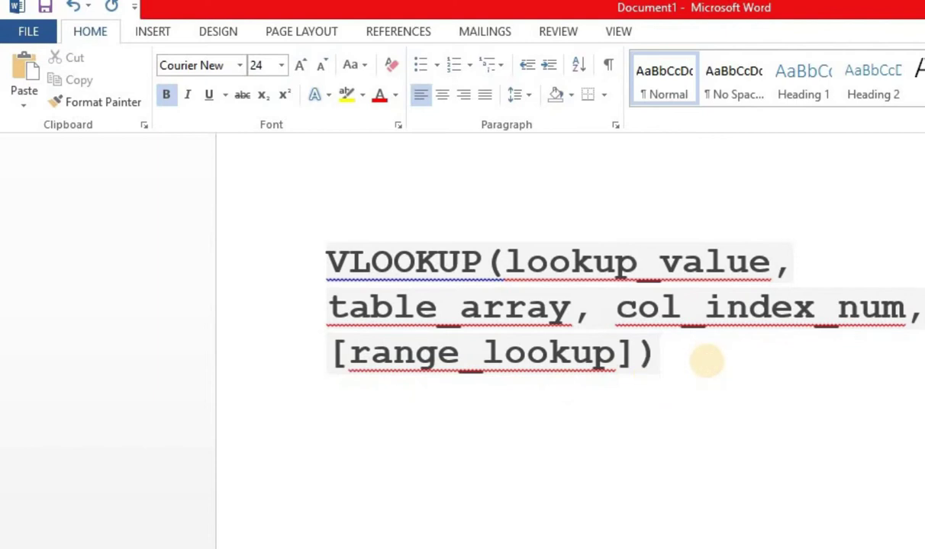
key(Return)
key(Return)
text(Looo)
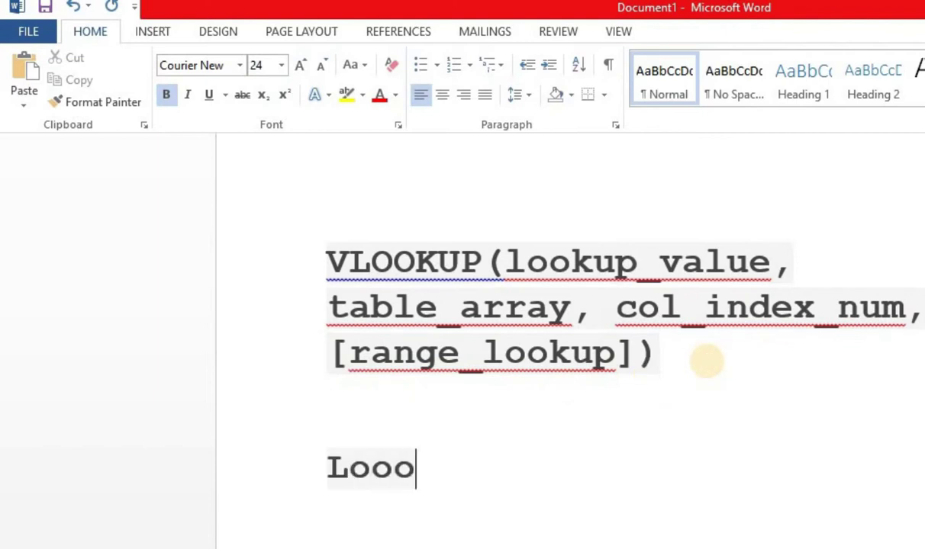
key(BackSpace)
text(kup Value)
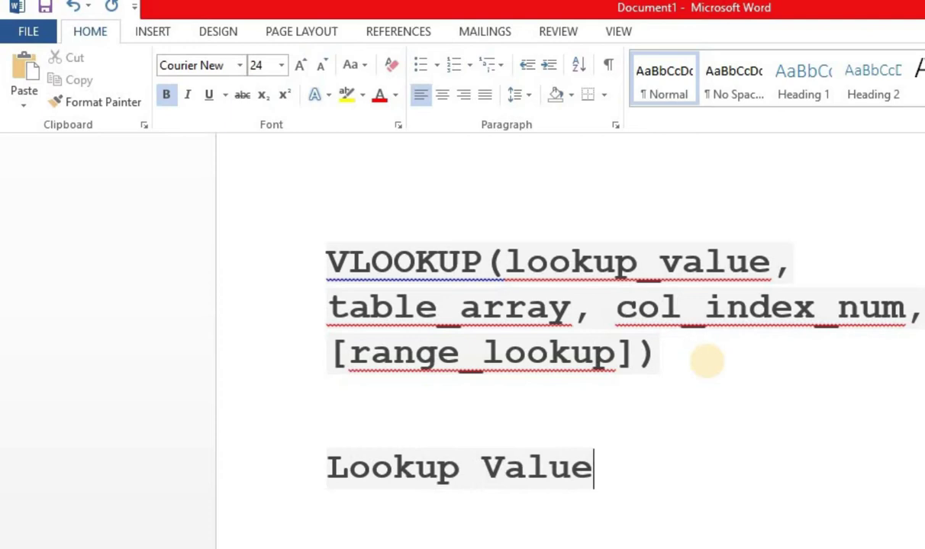
text(:)
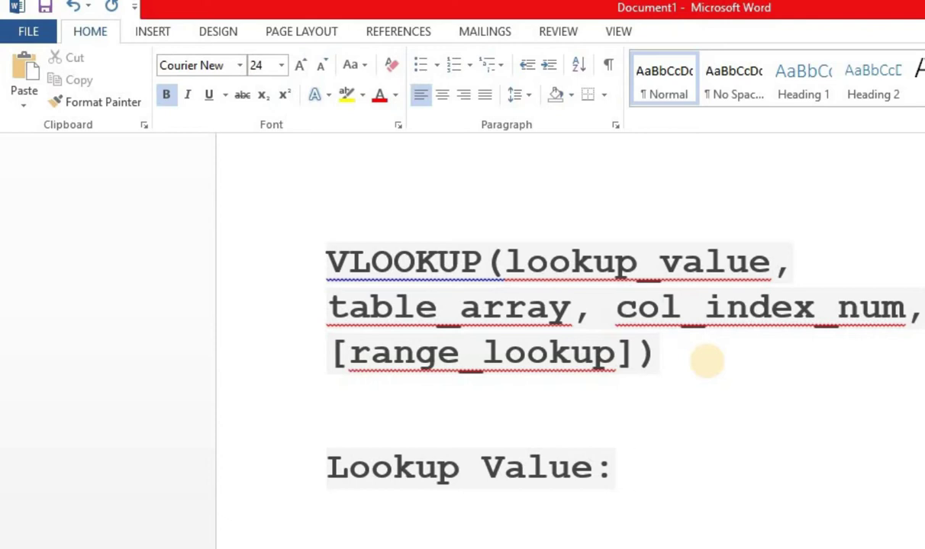
text(Value t)
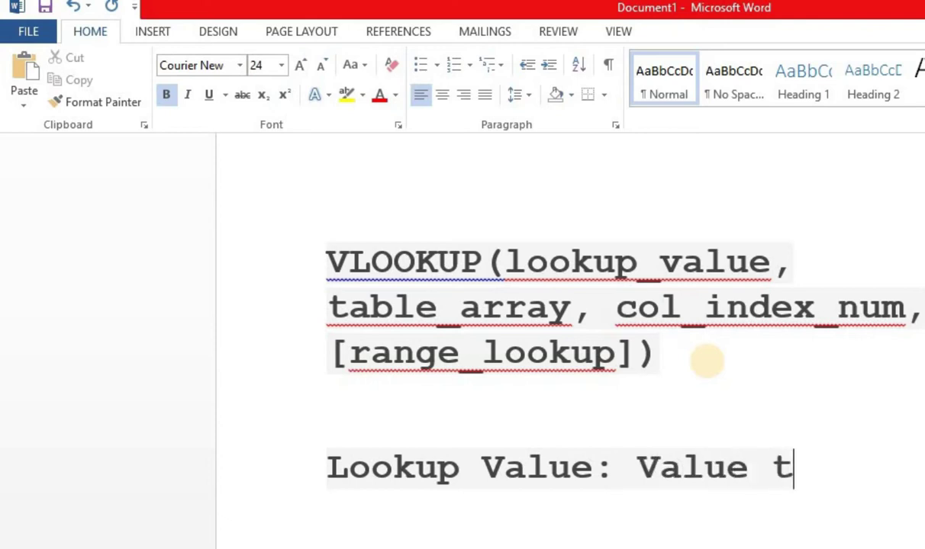
text(hat you want to s)
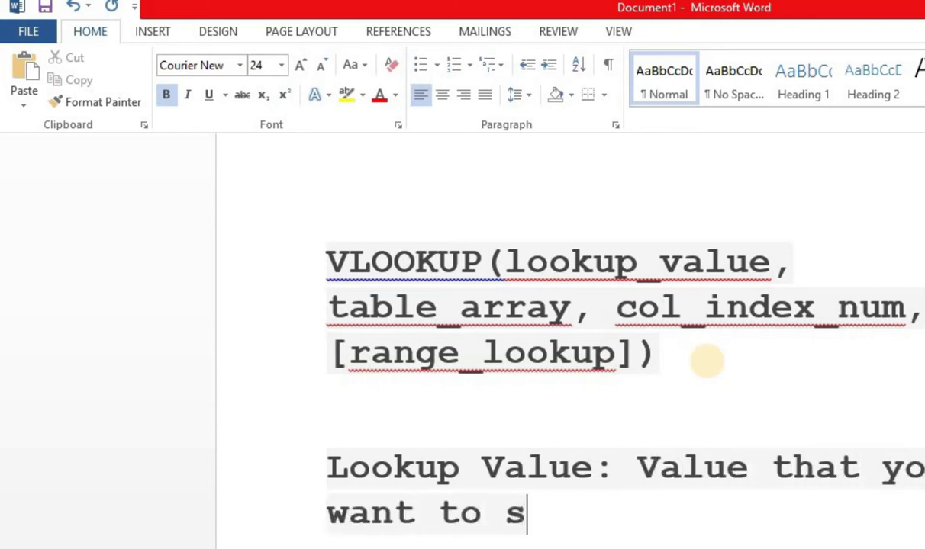
text(earch)
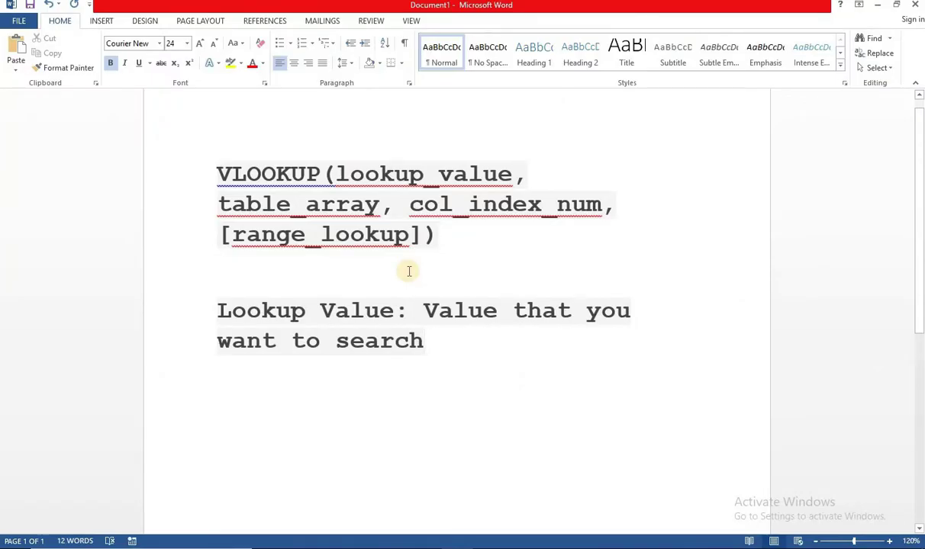
Step: Add a new paragraph reading "Table_array: Where do you want to search that item." under the Lookup Value explanation
key(Return)
text(Tab)
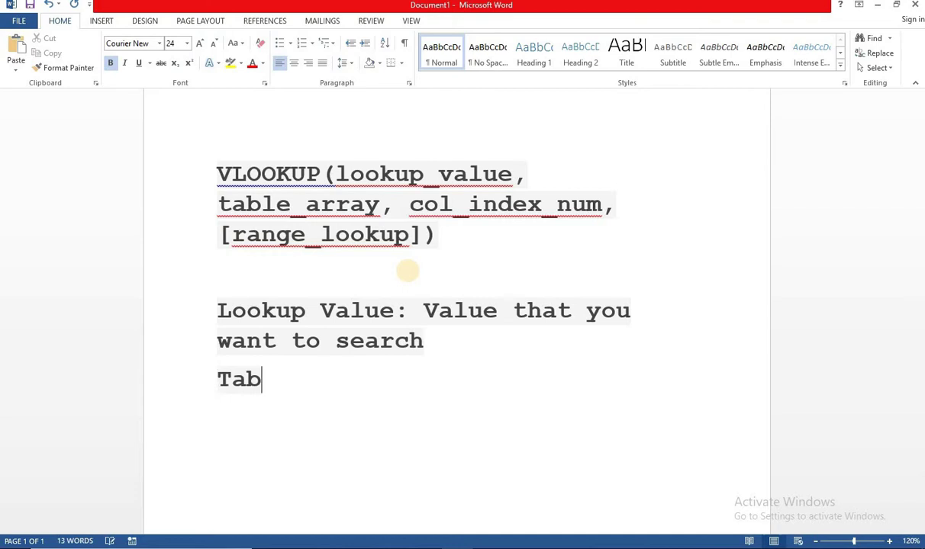
text(le_arra)
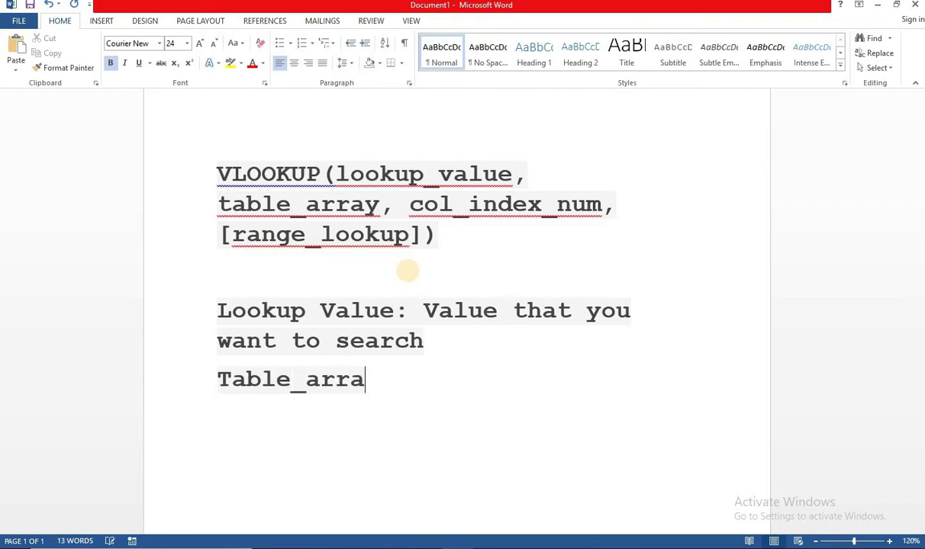
text(y:)
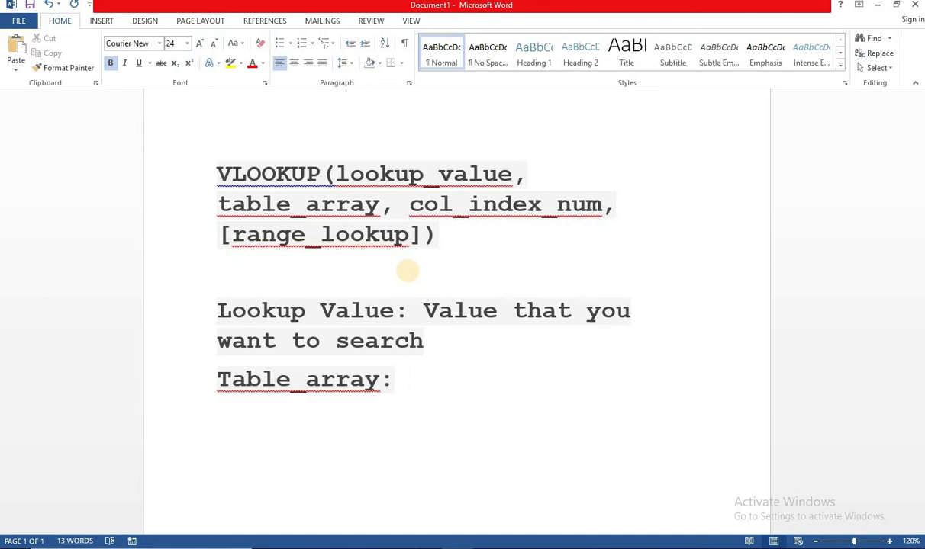
text(V)
key(BackSpace)
text(W)
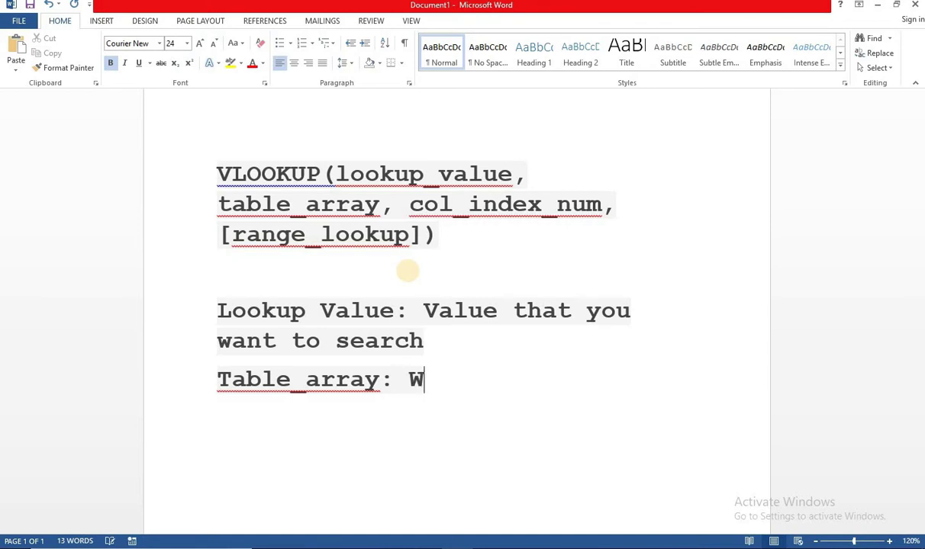
text(here e)
key(BackSpace)
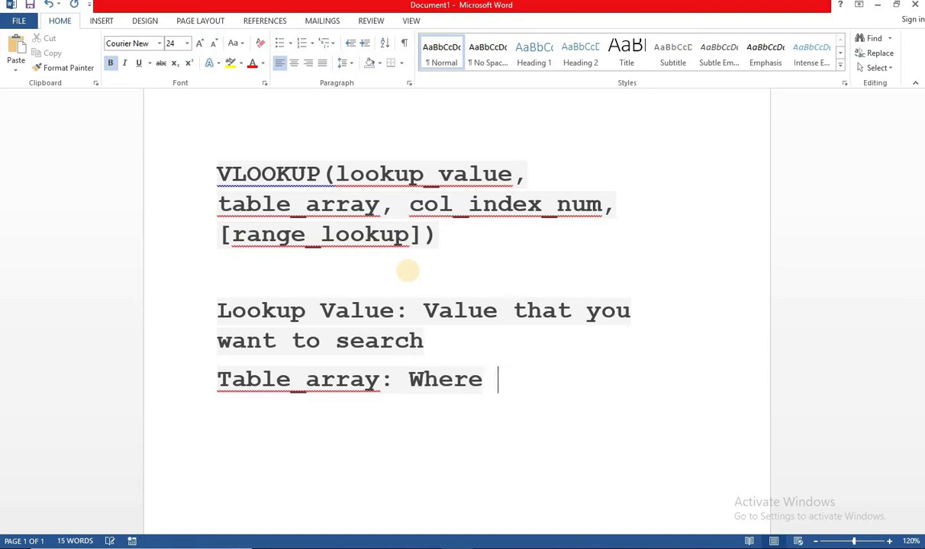
text(do you want t)
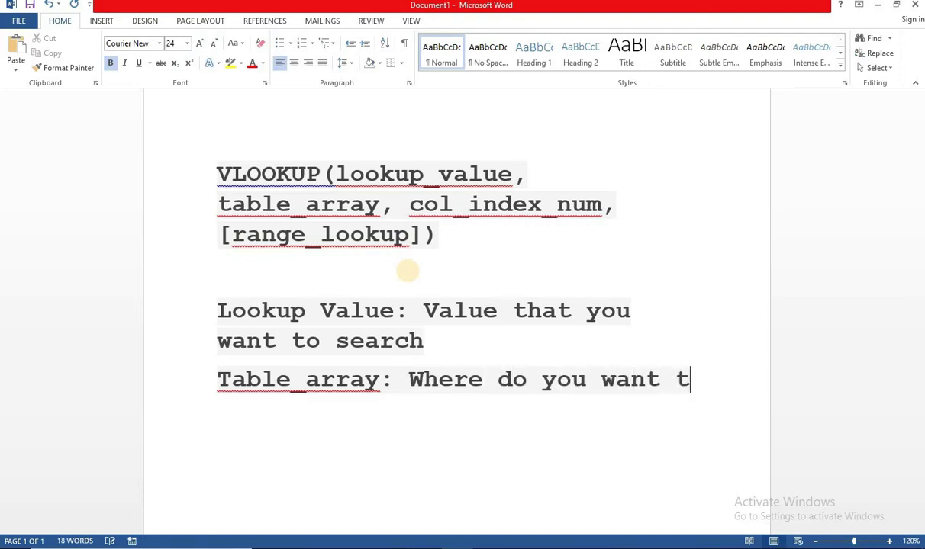
text(o se)
key(BackSpace)
text(sear)
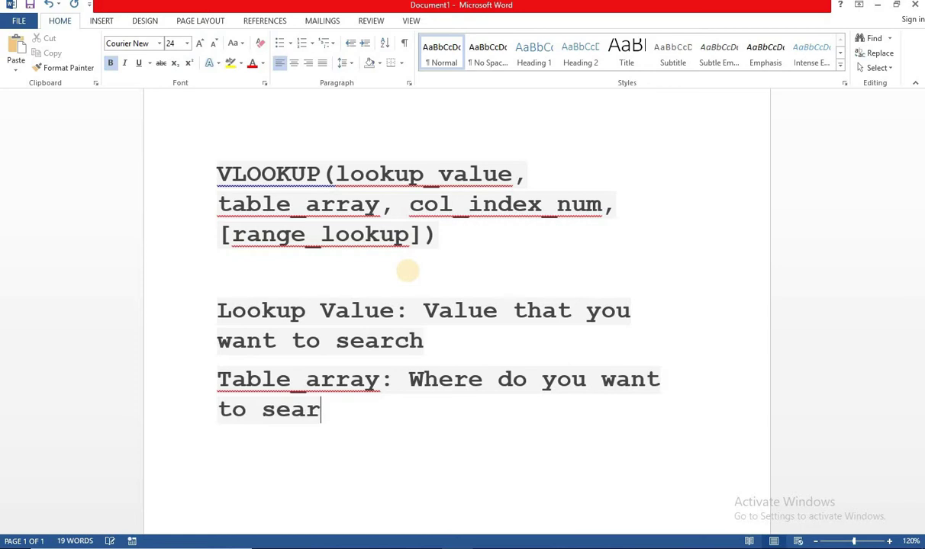
text(ch that item.)
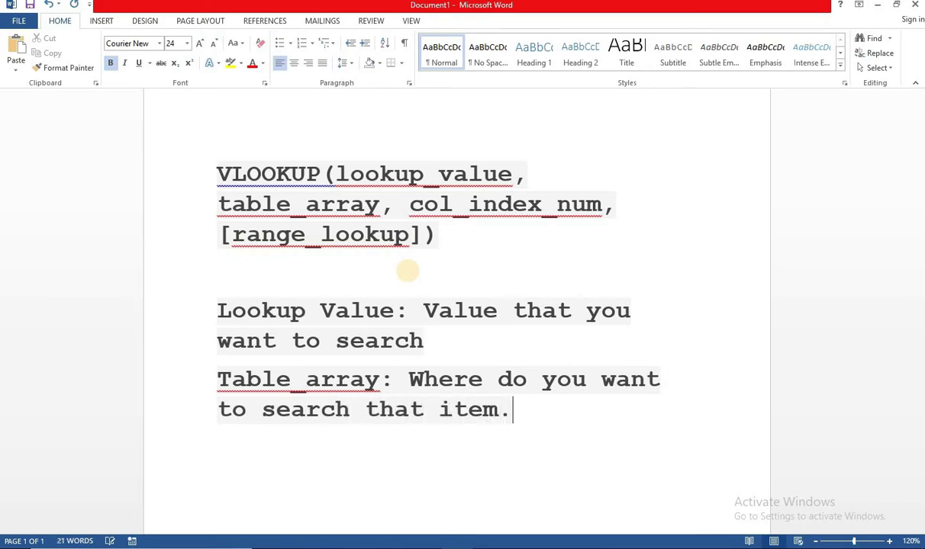
Step: Remove the period at the end of the Table_array explanation
click(423, 328)
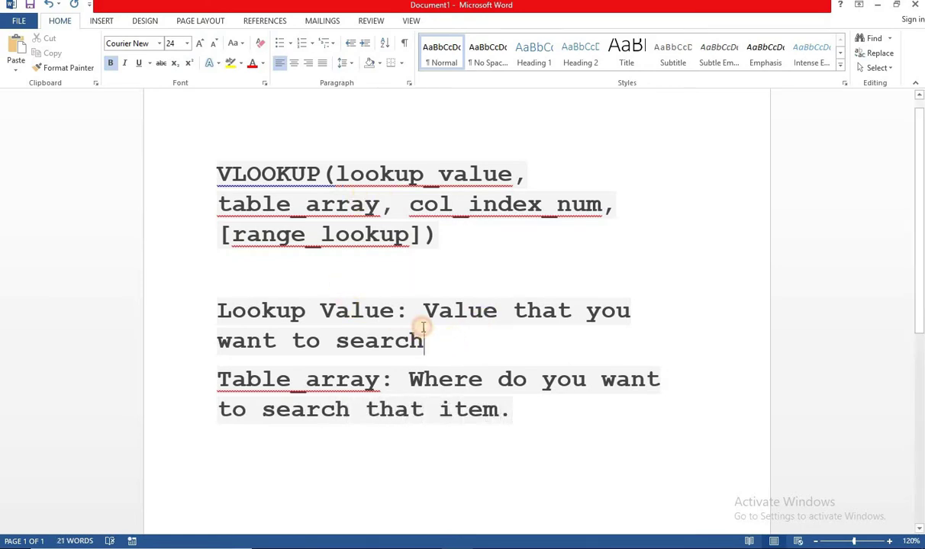
drag(424, 329, 258, 314)
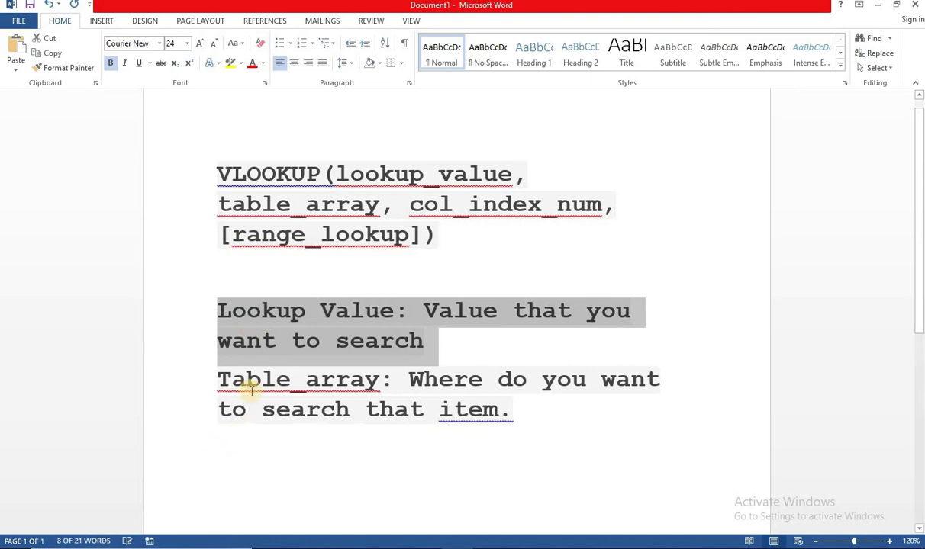
click(503, 410)
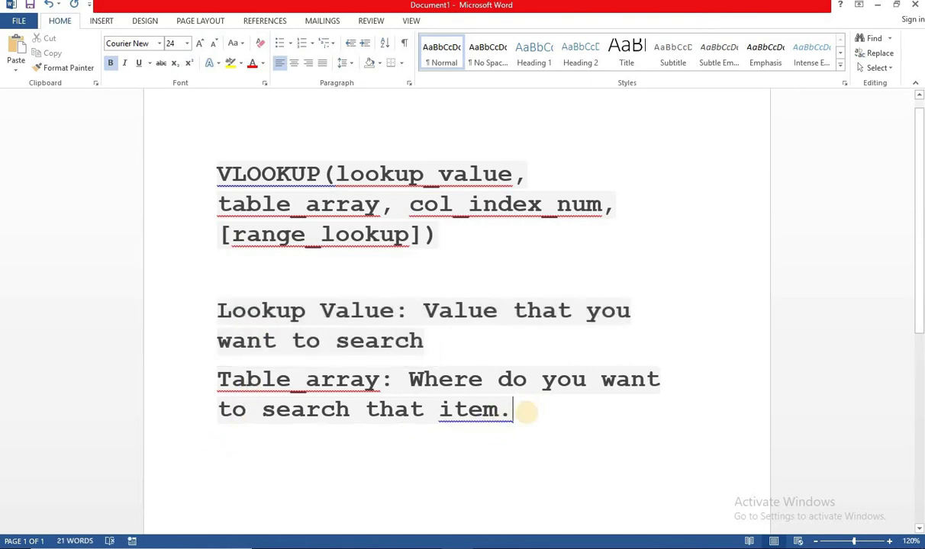
key(BackSpace)
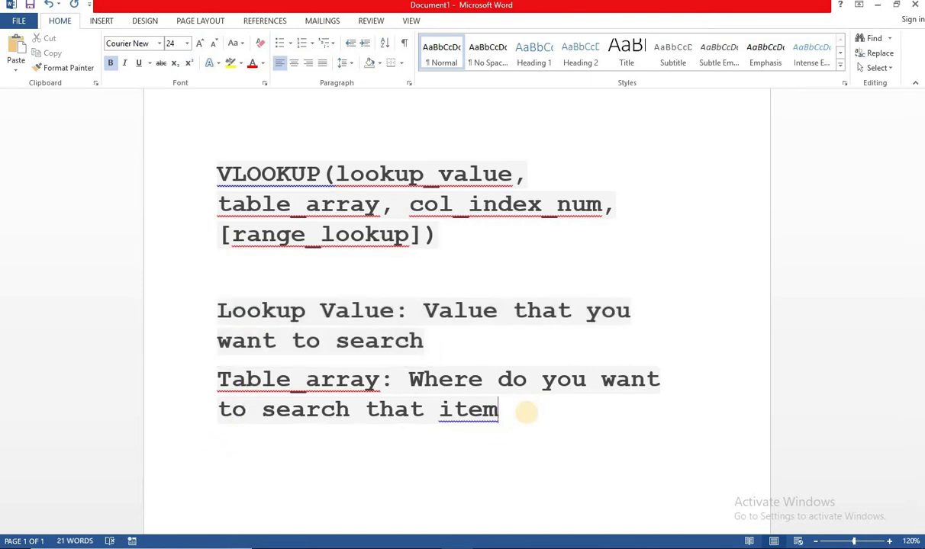
Step: Start a new paragraph under the Table_array explanation with the label "Col_Index_Num:"
key(Return)
text(Col)
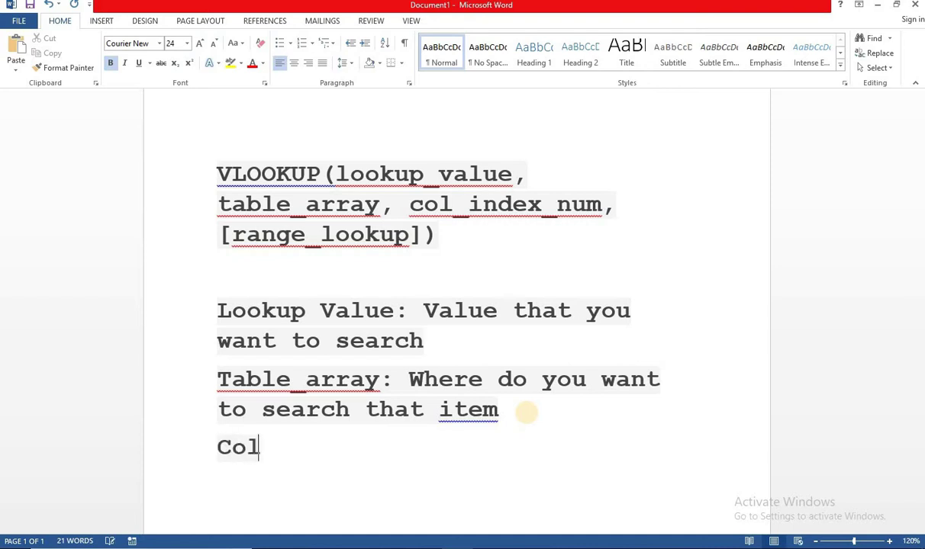
text(_Inde)
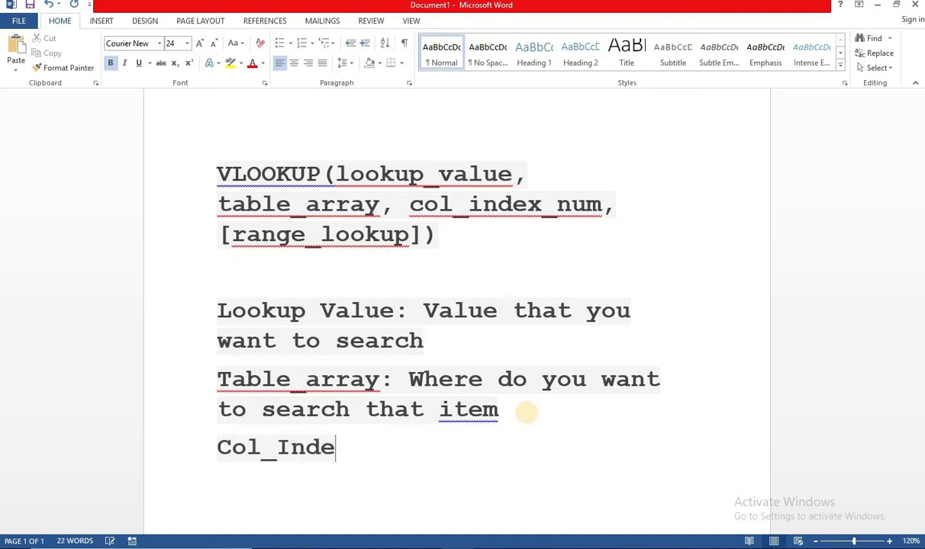
text(x_Num)
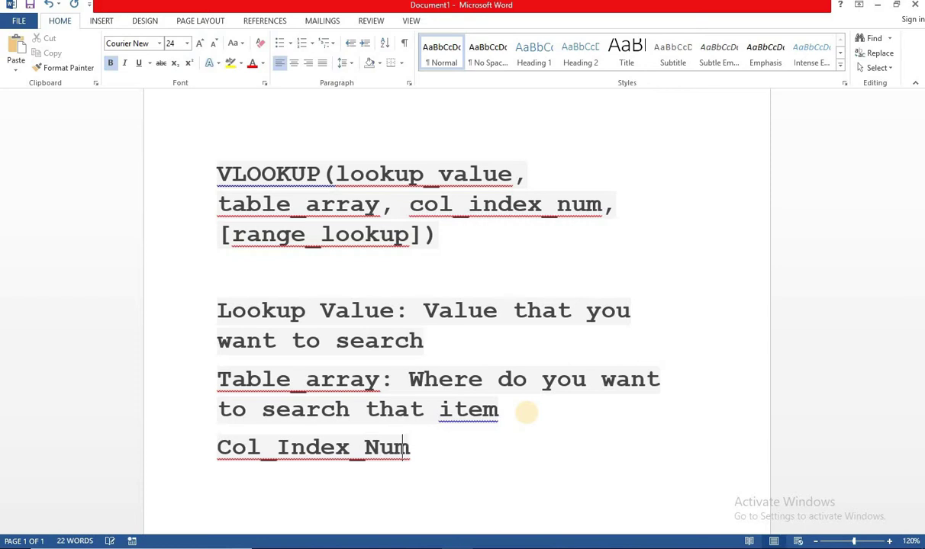
text(:)
Step: Complete the Col_Index_Num paragraph with the explanation "Output value column reference"
text(Output)
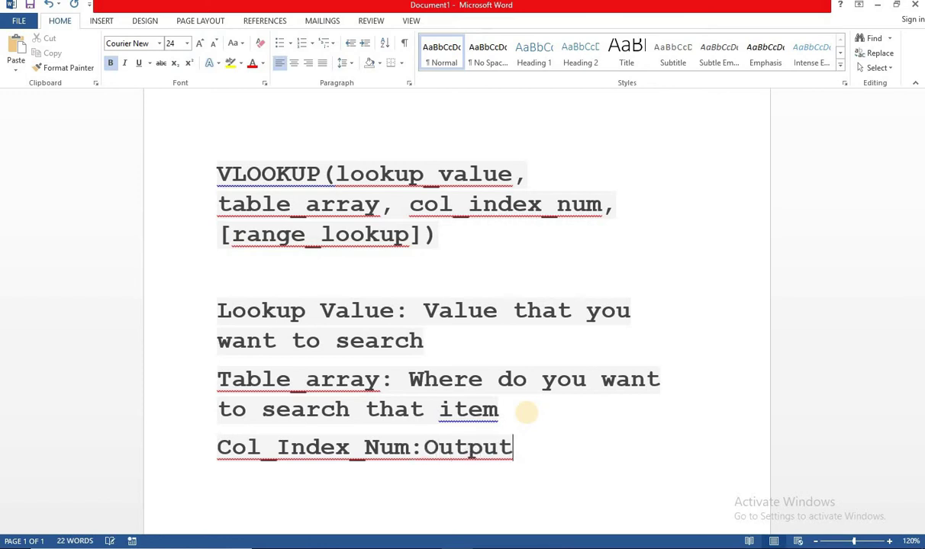
text(colu)
key(BackSpace)
key(BackSpace)
key(BackSpace)
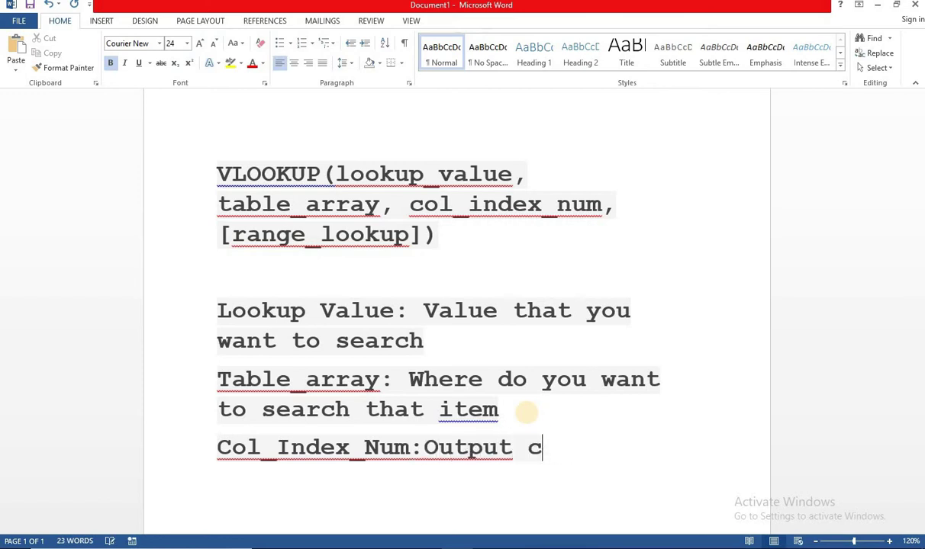
key(BackSpace)
text(value )
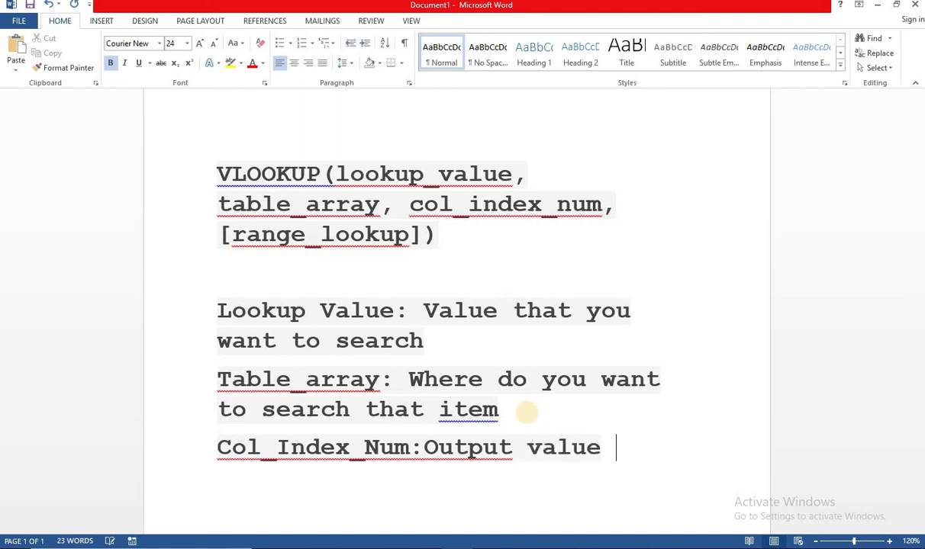
text(coi)
key(BackSpace)
text(lumn)
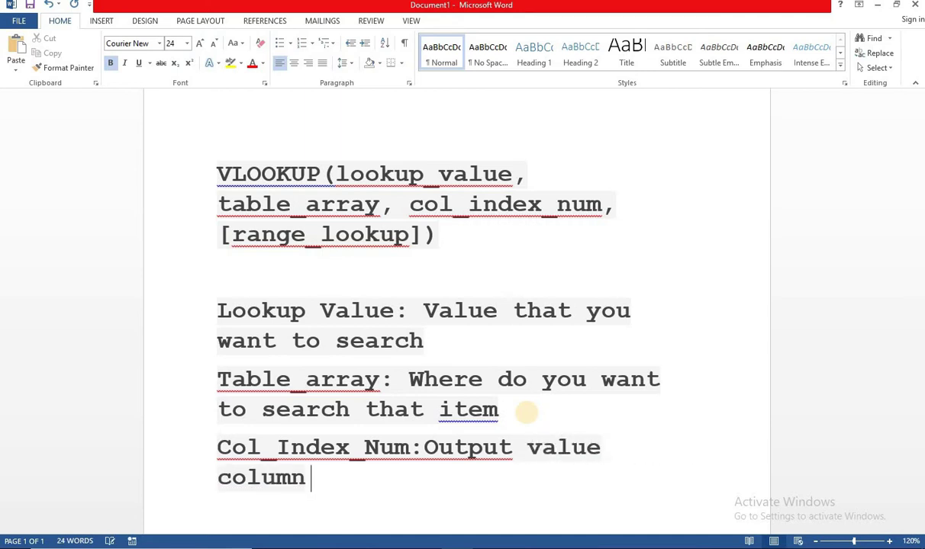
text( reference)
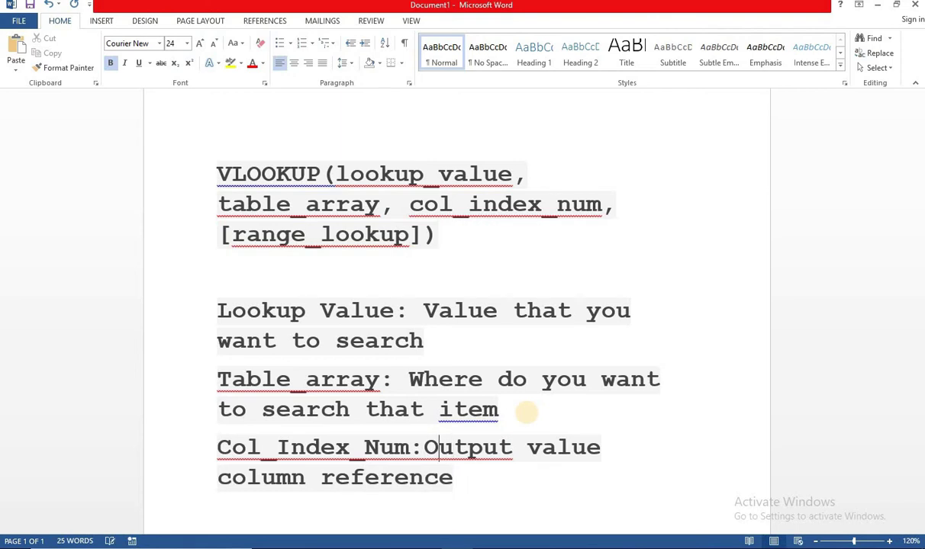
Step: Insert a space after "Col_Index_Num:" and add a new paragraph below it reading "[Range_Lookup]: Exact or approx"
key(Left)
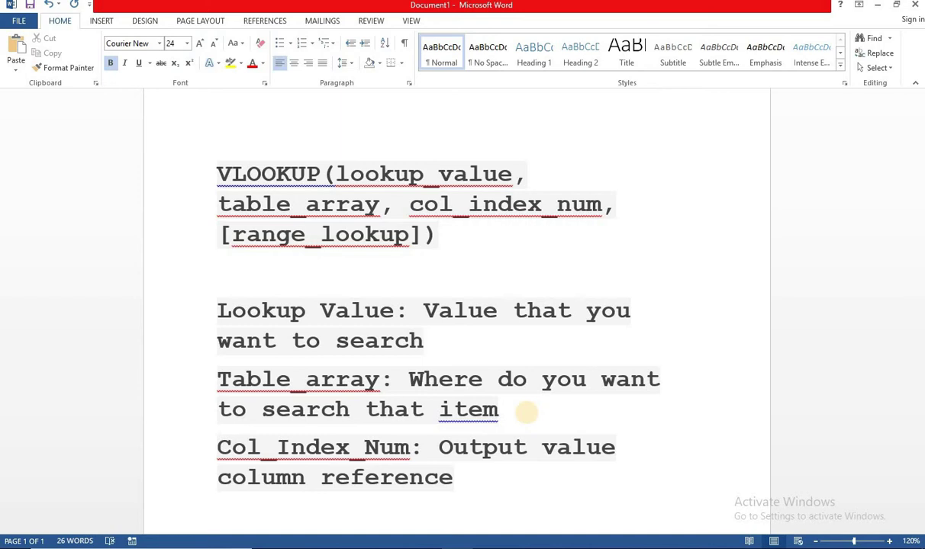
text([Ran)
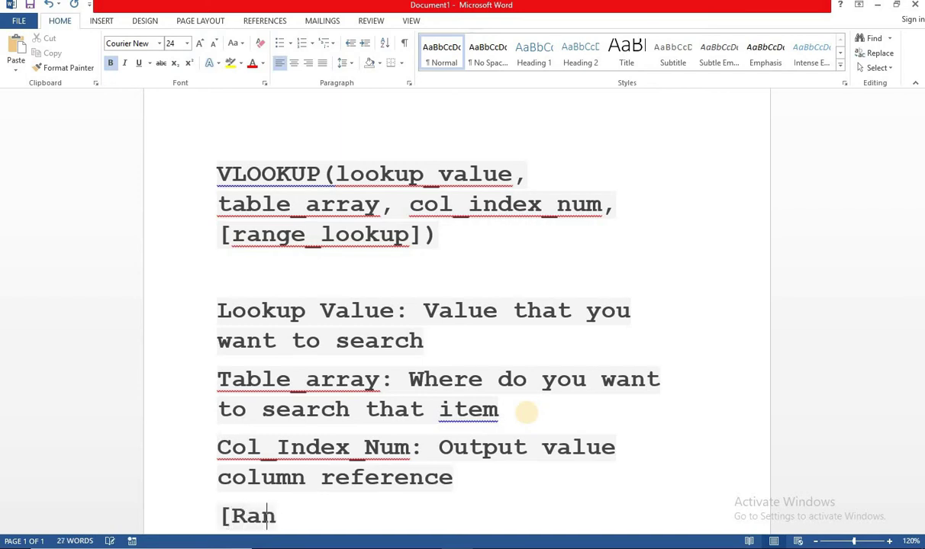
text(ge_Lookup)
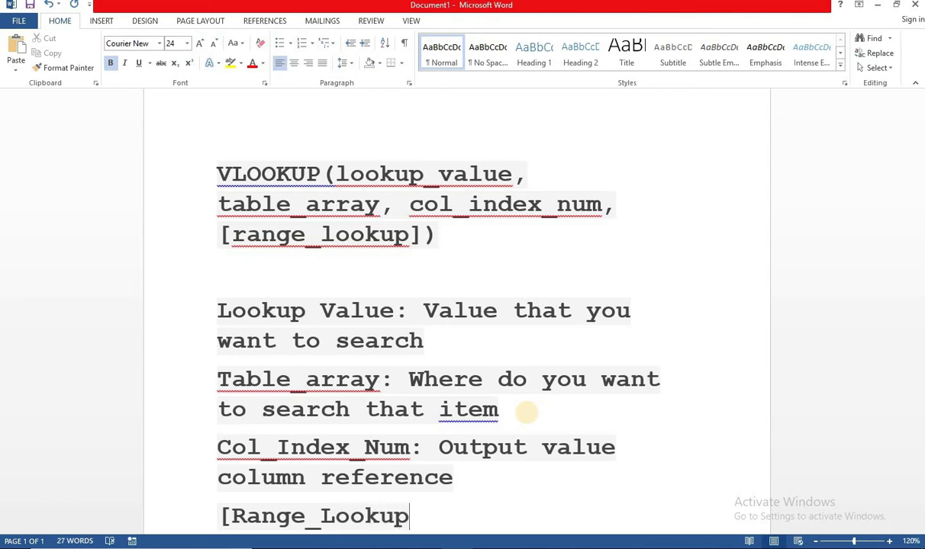
text(]=)
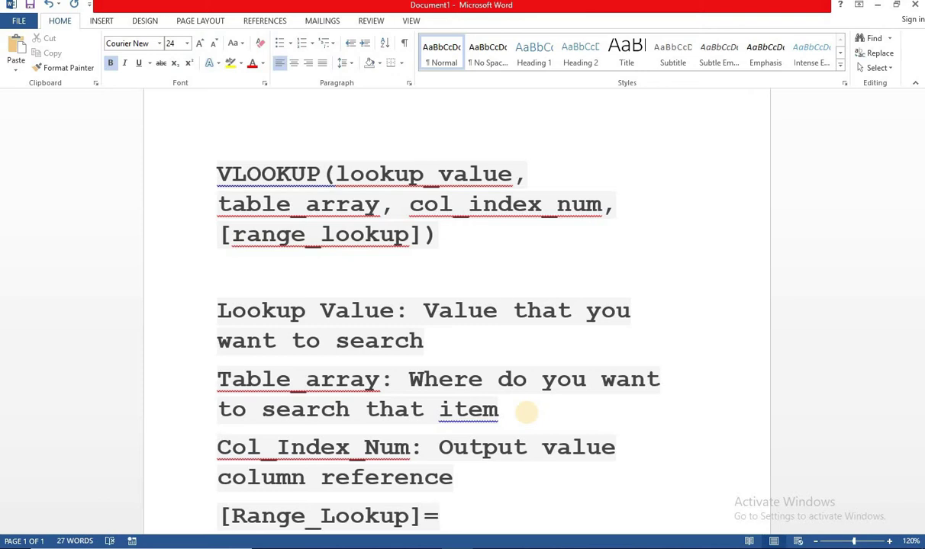
key(BackSpace)
text(: Exa)
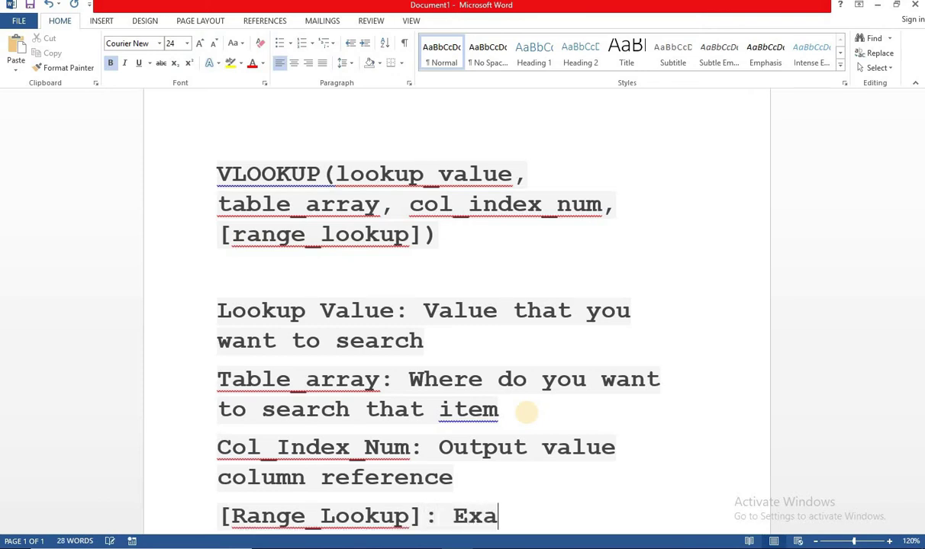
text(ct or app)
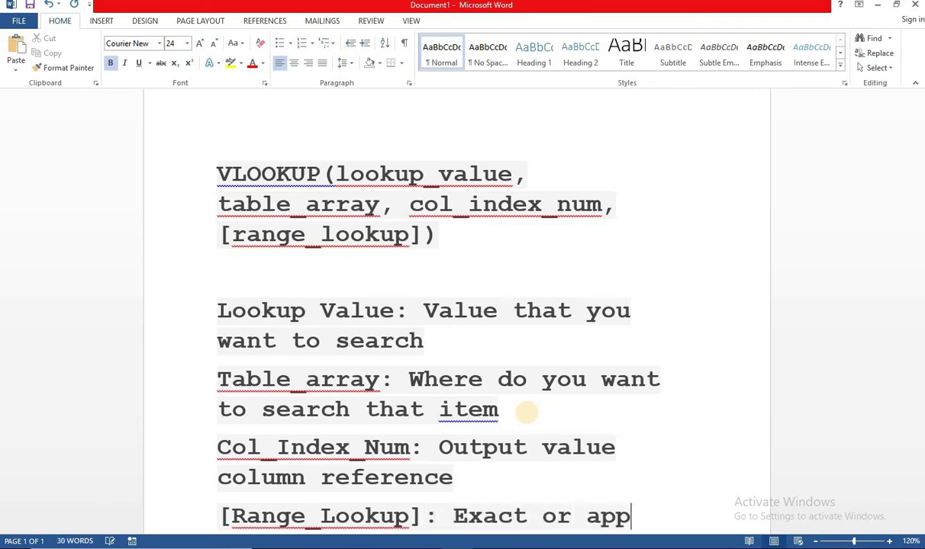
text(rox)
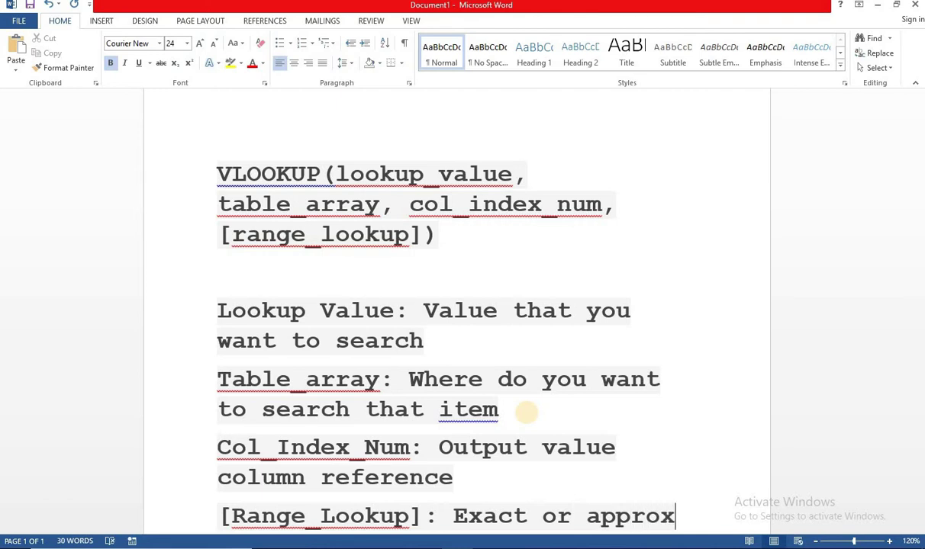
Step: Review the VLOOKUP syntax and argument explanations, highlighting the word "Exact", and glance at the Excel table
scroll(479, 155, down, 2)
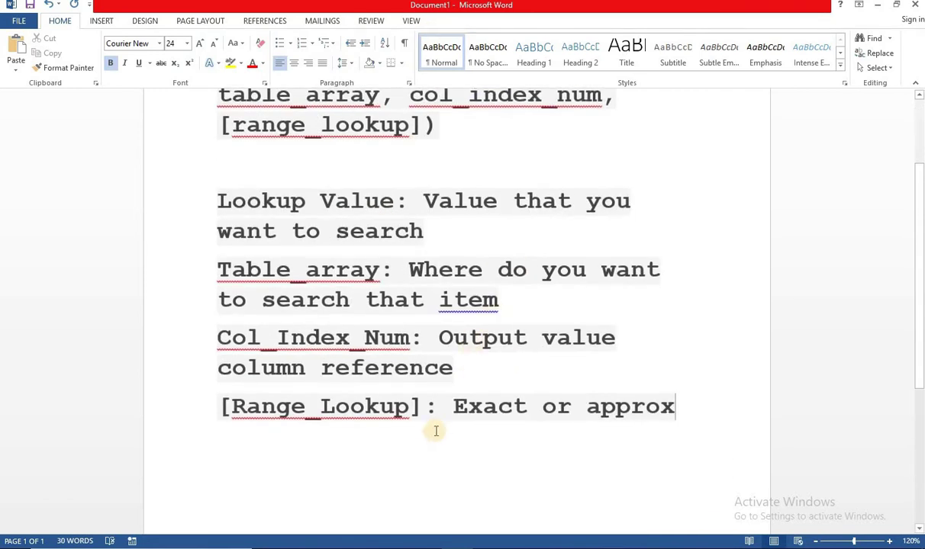
drag(447, 409, 528, 404)
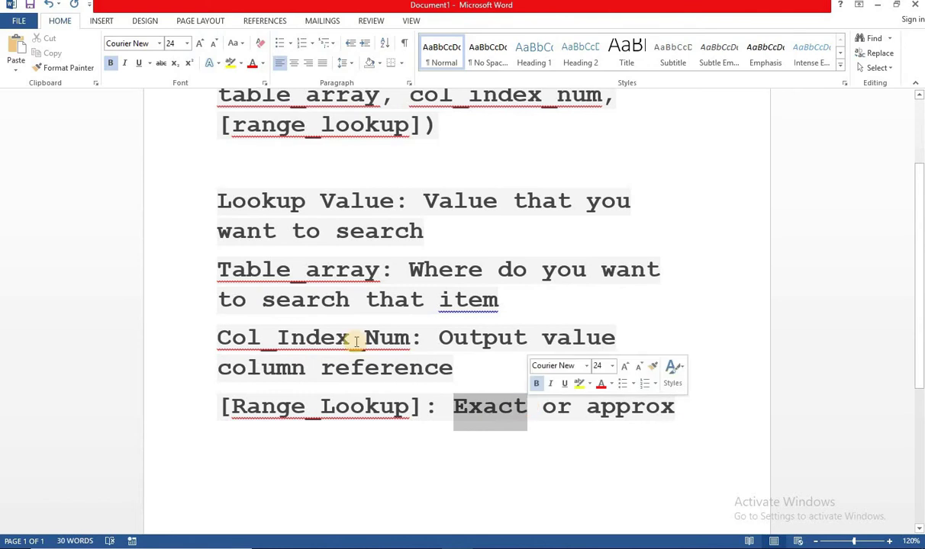
scroll(356, 341, up, 2)
scroll(355, 341, down, 1)
scroll(356, 341, up, 1)
scroll(356, 341, down, 1)
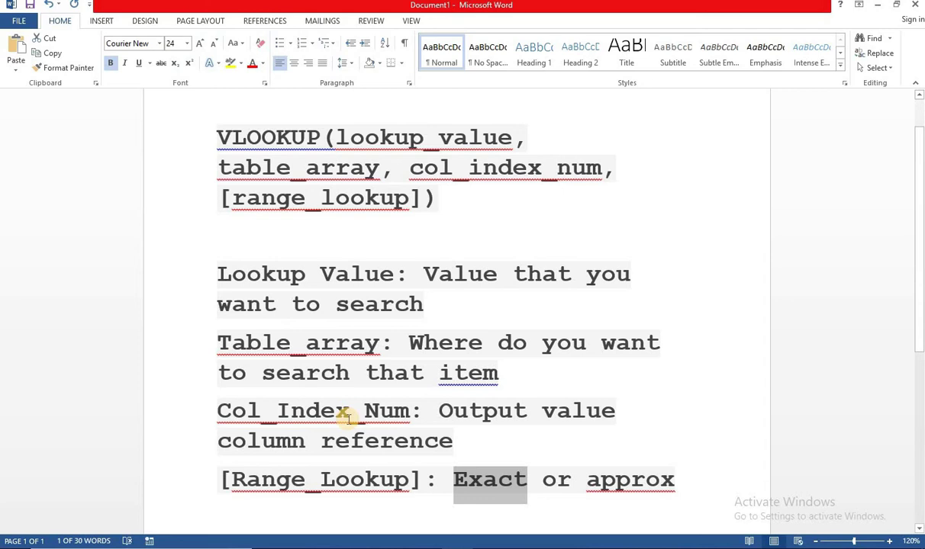
key(alt+Tab)
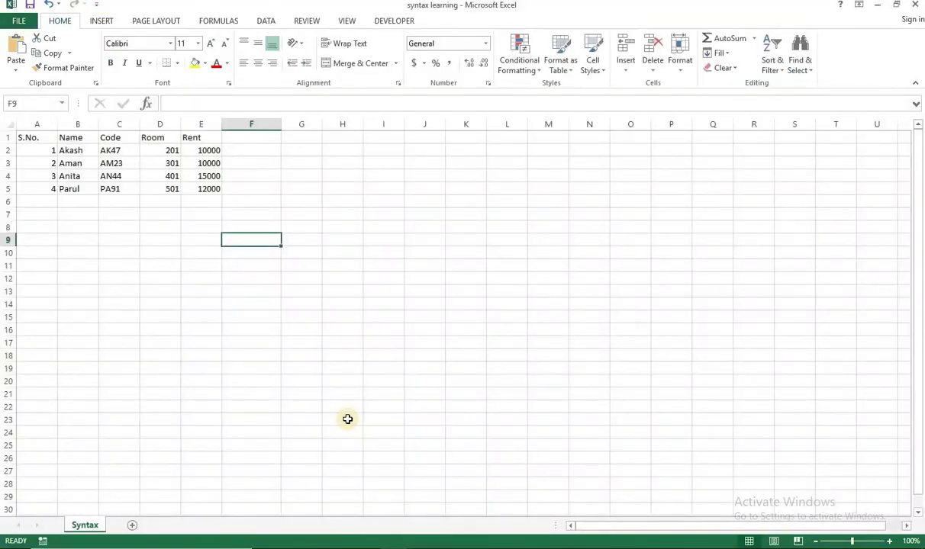
key(alt+Tab)
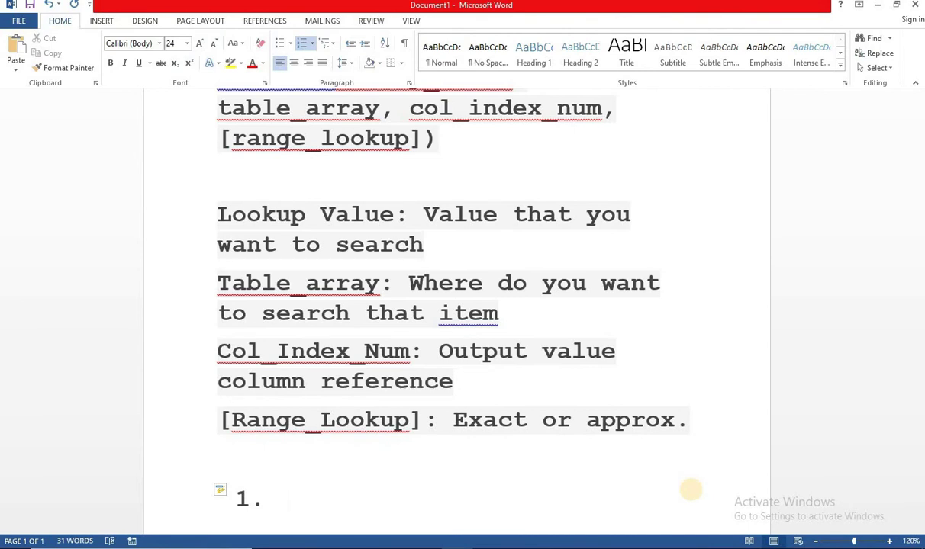
Step: Start the first numbered note below the Range_Lookup explanation with the text "The unique field/"
text(The unique field table)
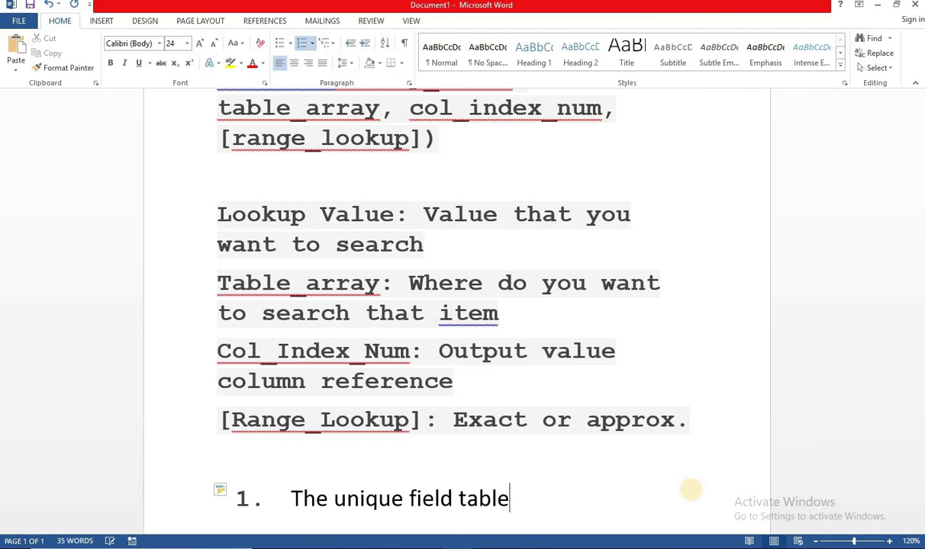
key(BackSpace)
key(BackSpace)
key(BackSpace)
key(BackSpace)
key(BackSpace)
text(/)
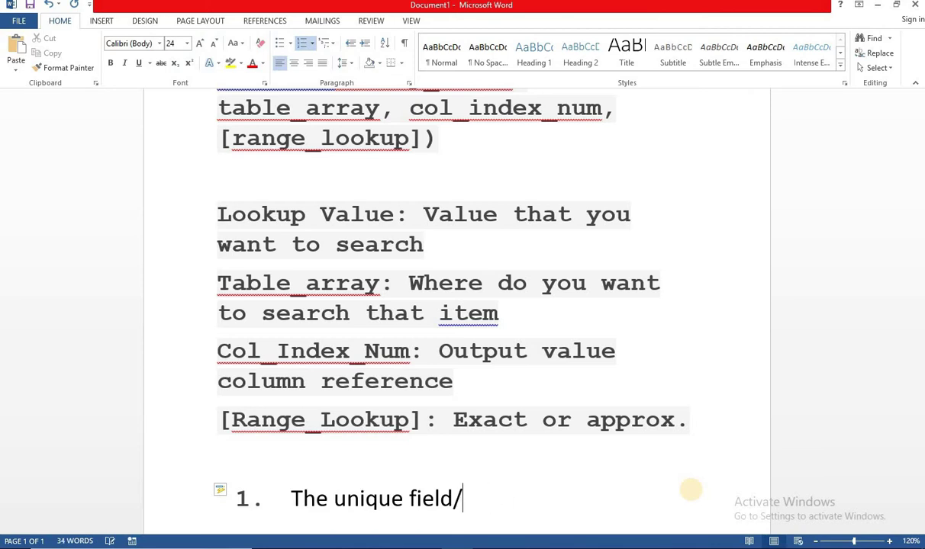
Step: Complete the first numbered note with "table_array should begin with the field where you are searching for the item."
text(table_a)
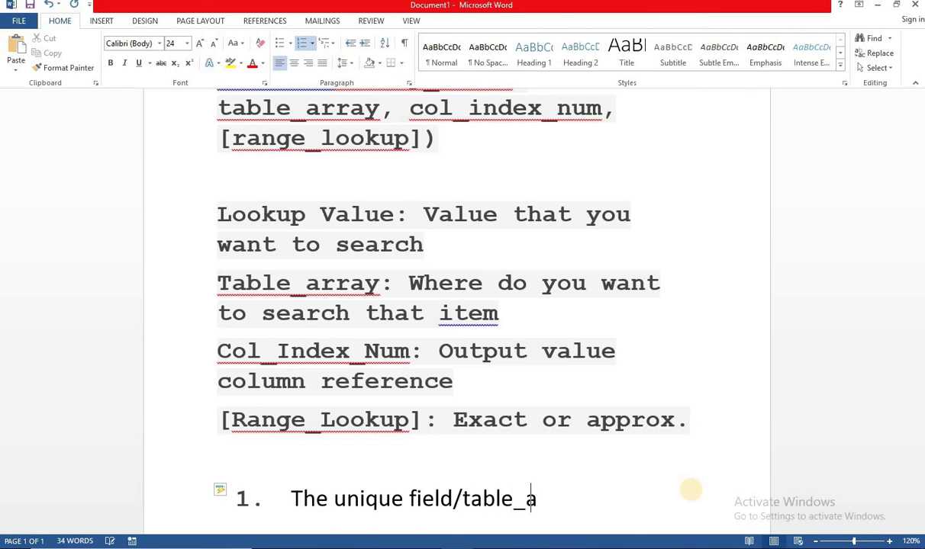
text(rray sh)
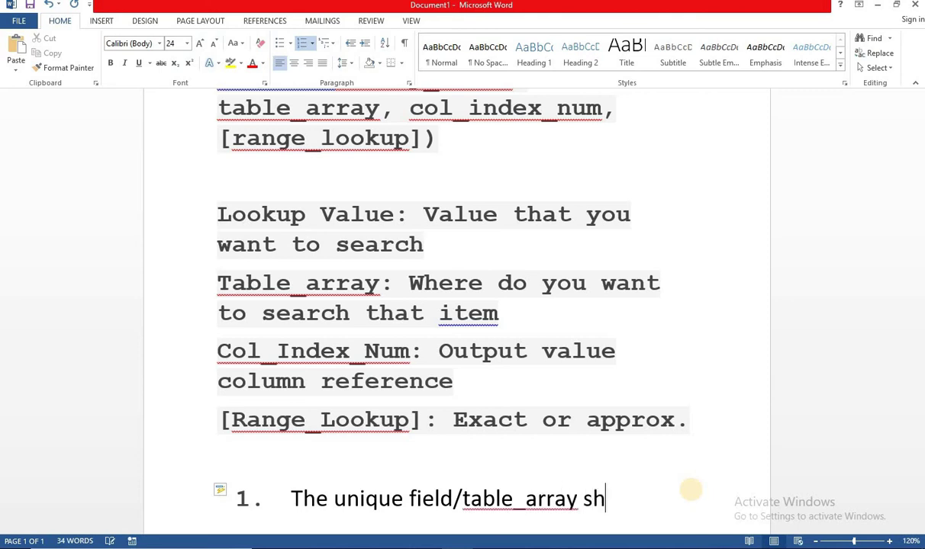
text(ould being)
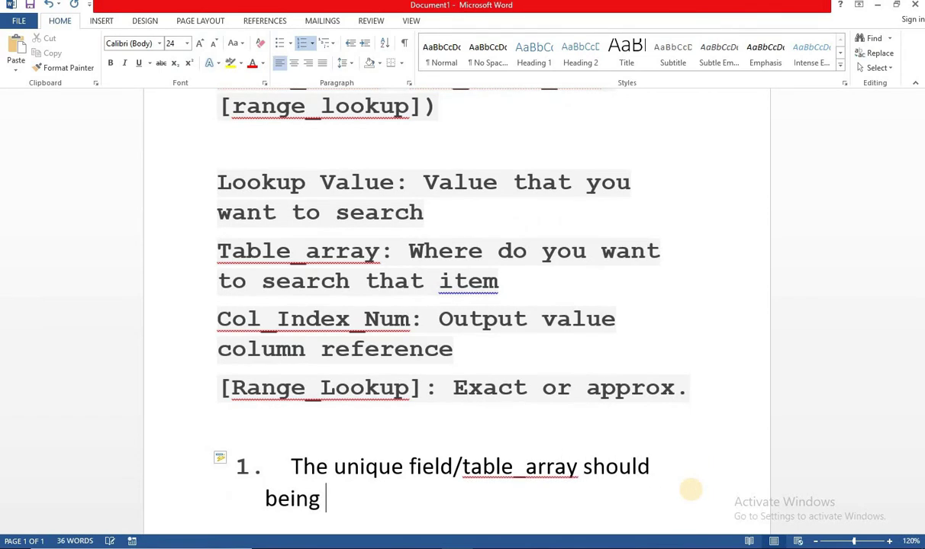
key(BackSpace)
key(BackSpace)
key(BackSpace)
key(BackSpace)
text(gin with the field )
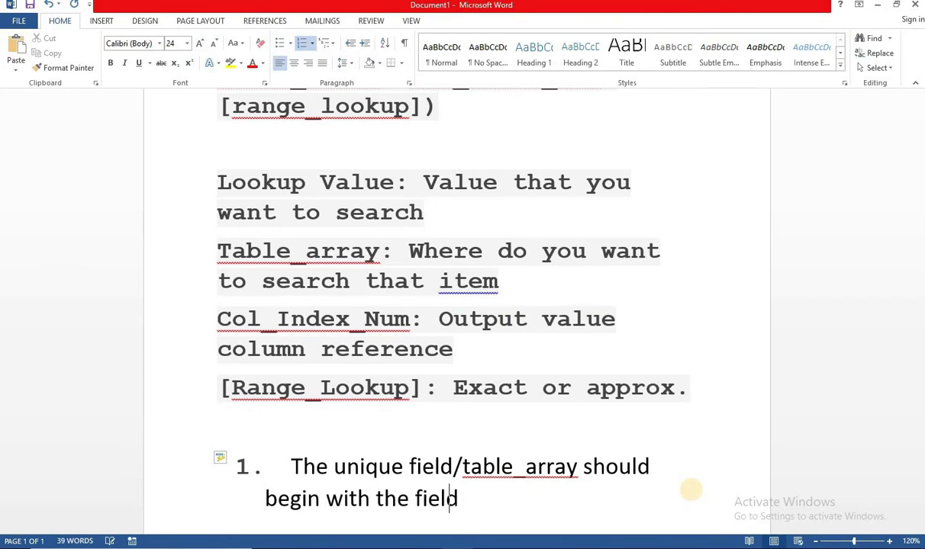
text(where you ar)
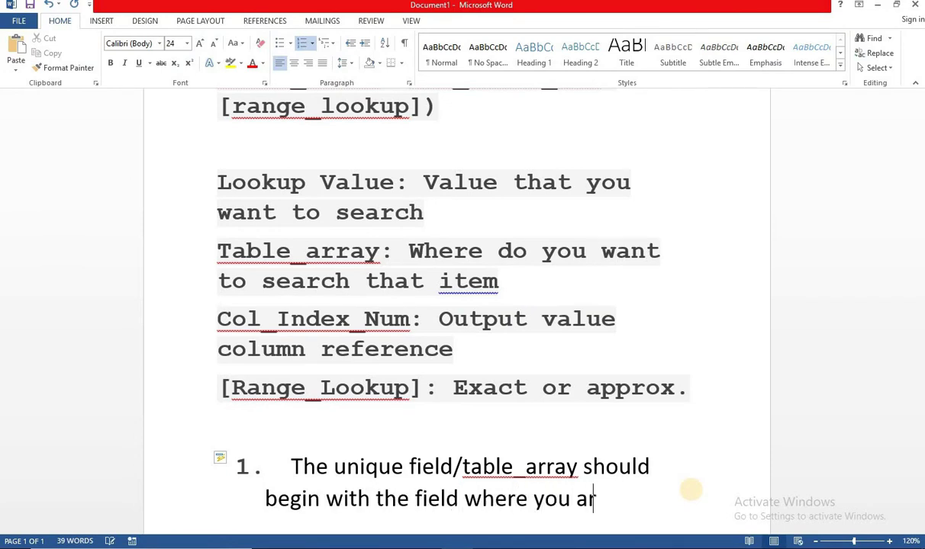
text(e searching for)
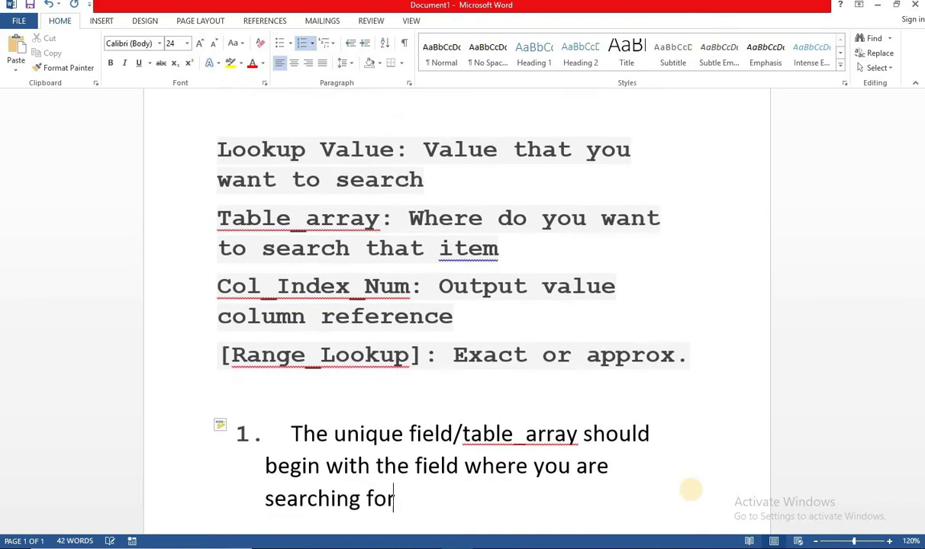
text( the item.)
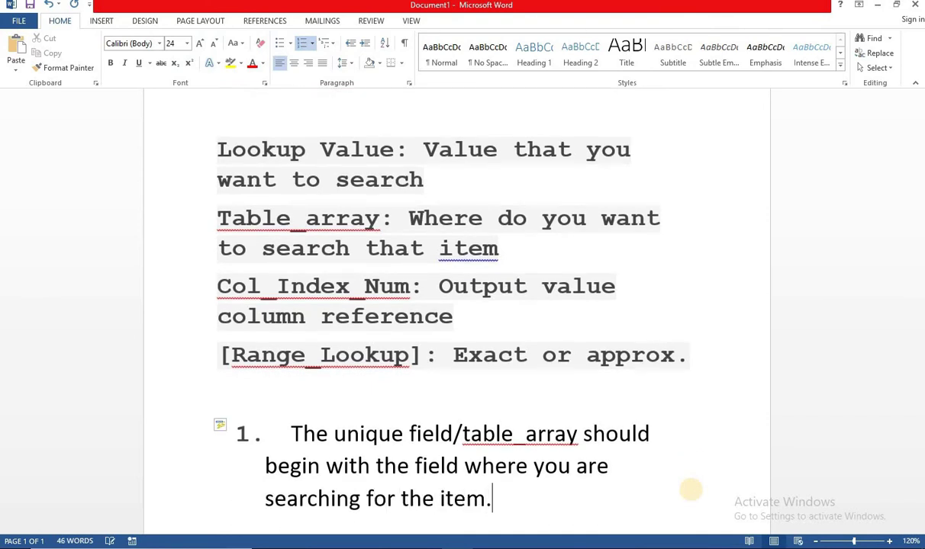
Step: Start a second numbered item below the table_array note
key(alt+Tab)
key(alt+Tab)
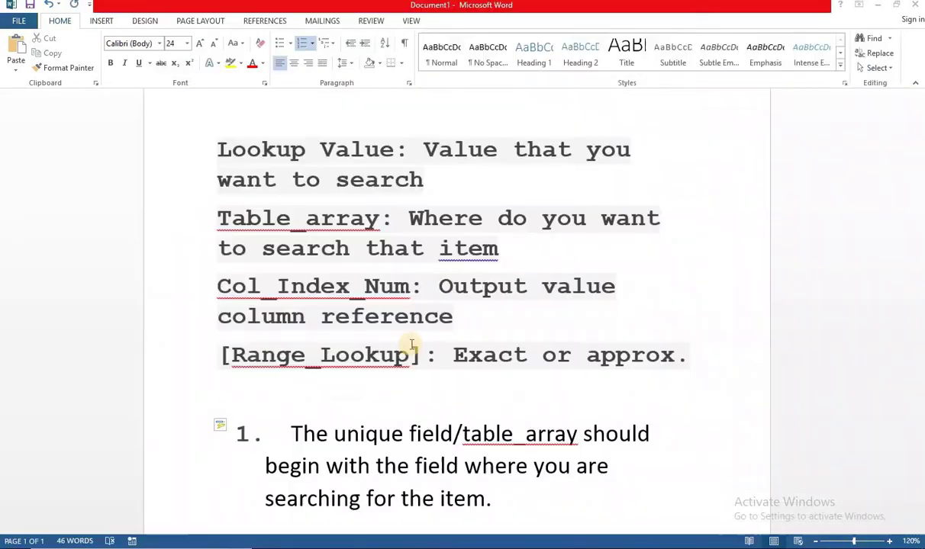
key(Return)
text(2.)
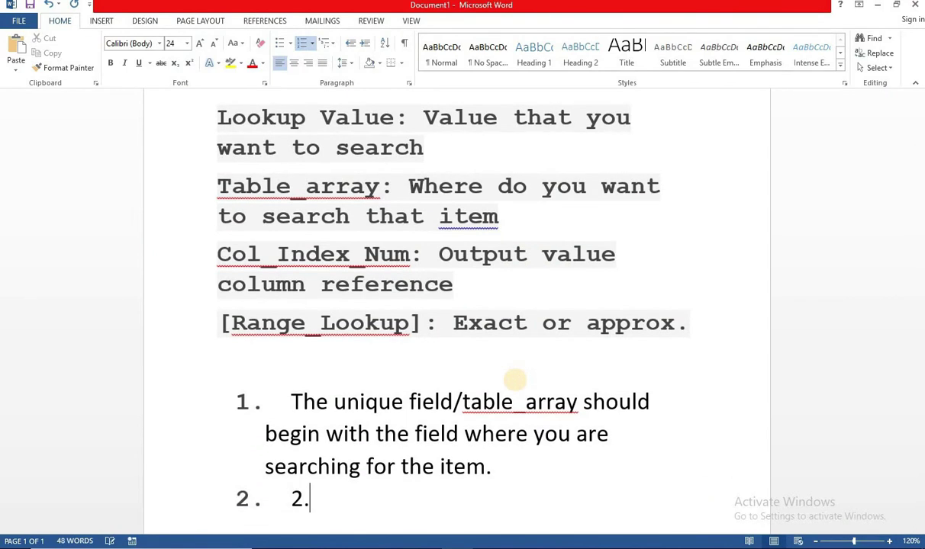
Step: Switch to the Excel workbook and fill the Code column cells C1:C5 with orange
key(alt+Tab)
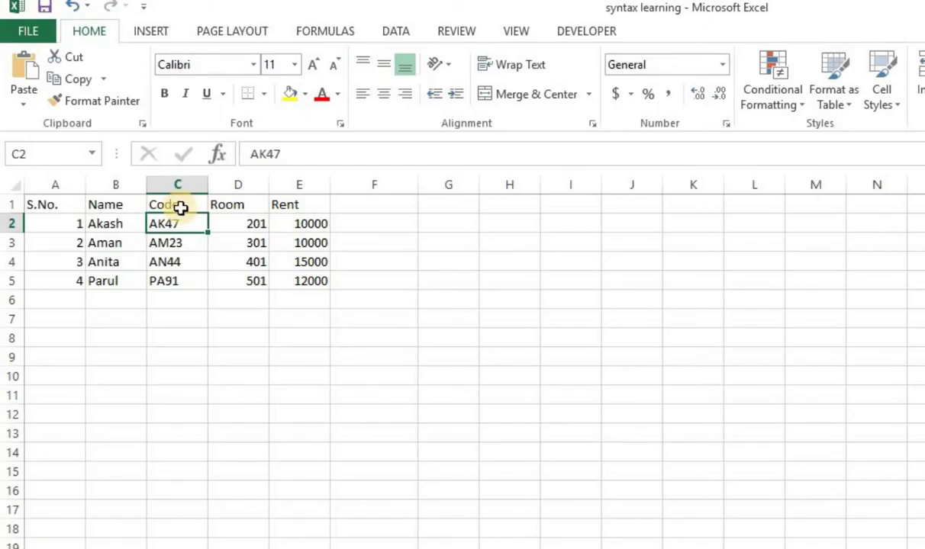
drag(121, 138, 122, 203)
drag(192, 211, 589, 217)
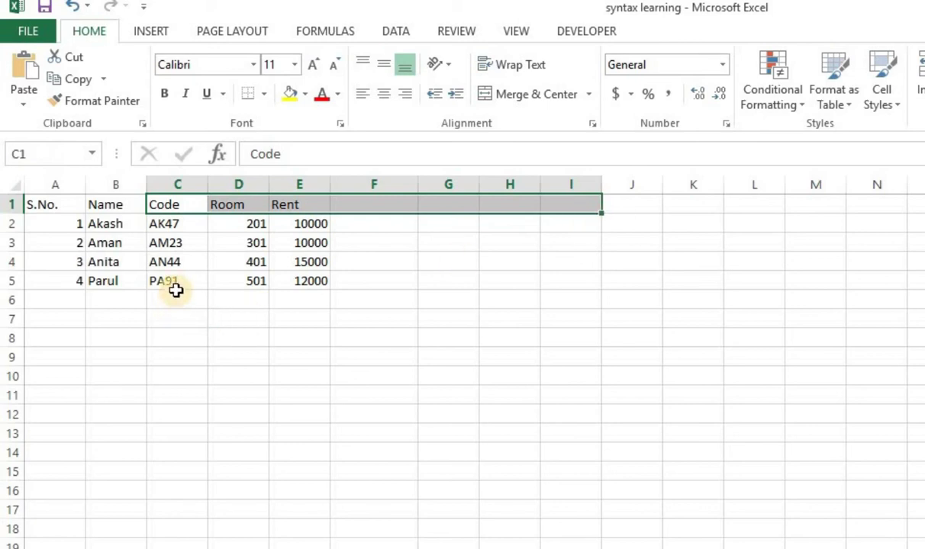
drag(177, 298, 177, 283)
drag(177, 204, 172, 282)
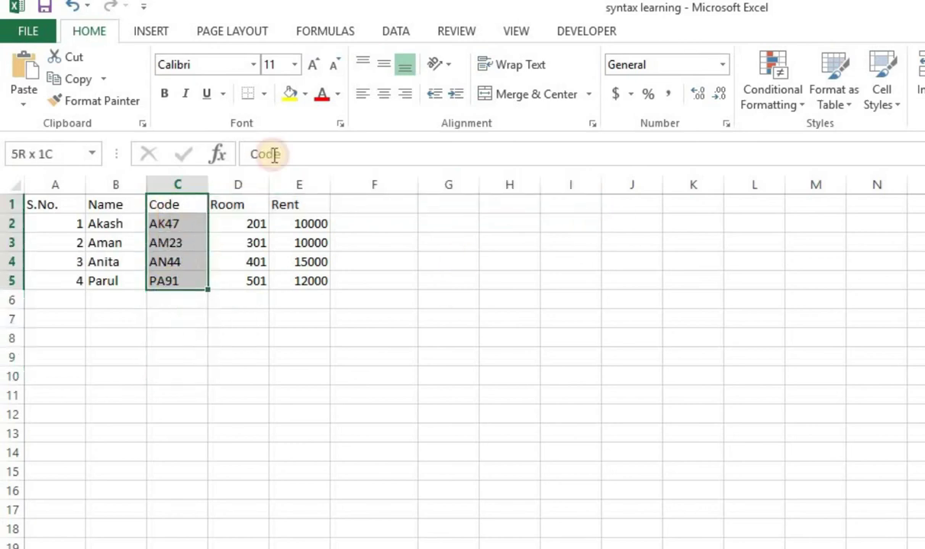
click(304, 93)
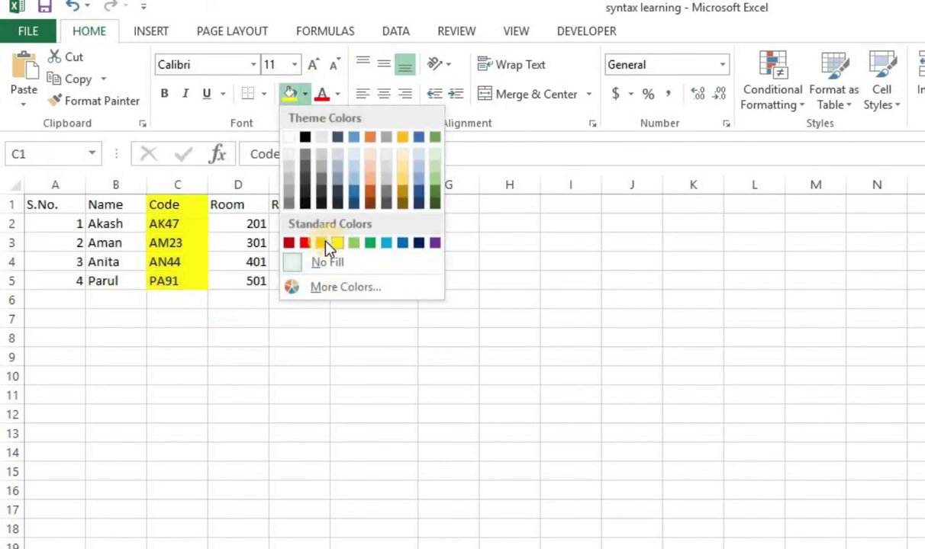
click(321, 242)
click(187, 204)
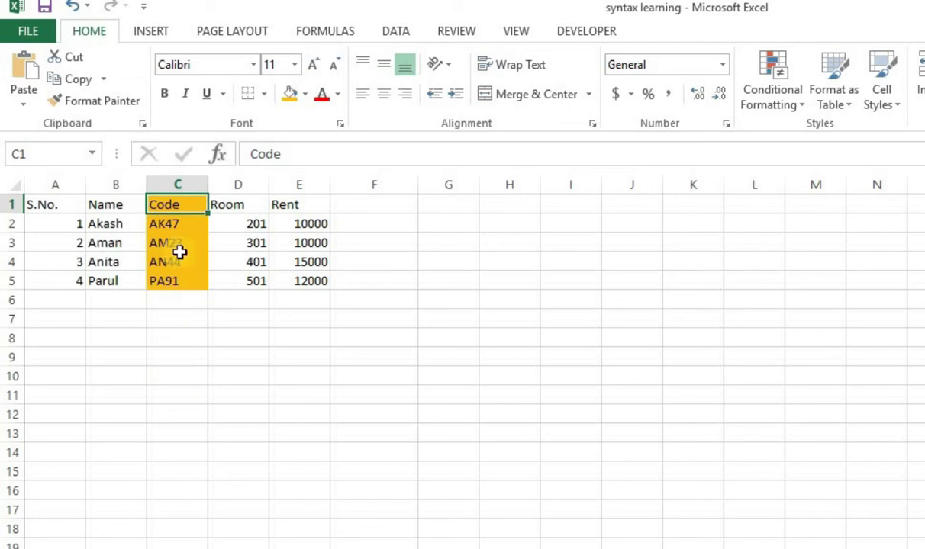
Step: Examine the highlighted Code column as the starting field of the table range, along with the columns beside it
drag(132, 204, 185, 205)
click(178, 206)
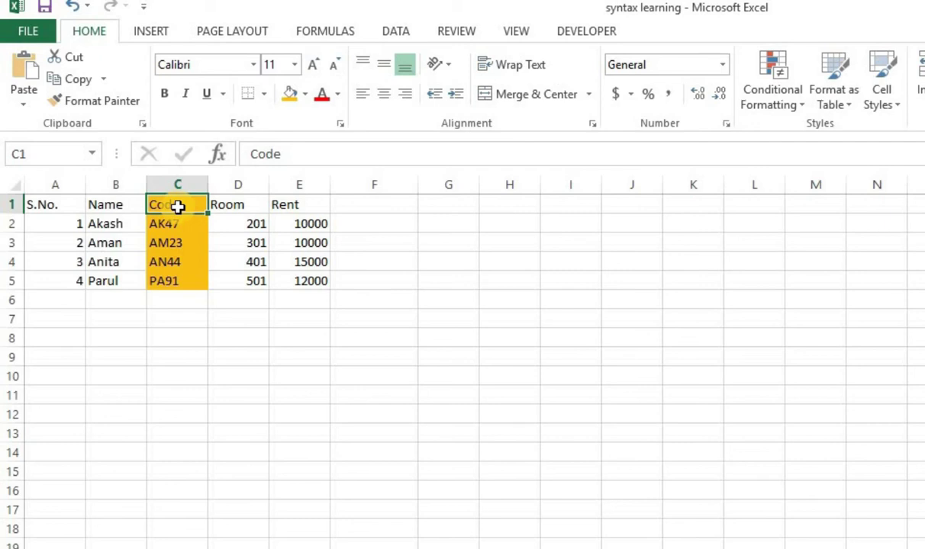
mouse_move(178, 206)
mouse_down()
mouse_move(173, 340)
mouse_move(175, 281)
mouse_up()
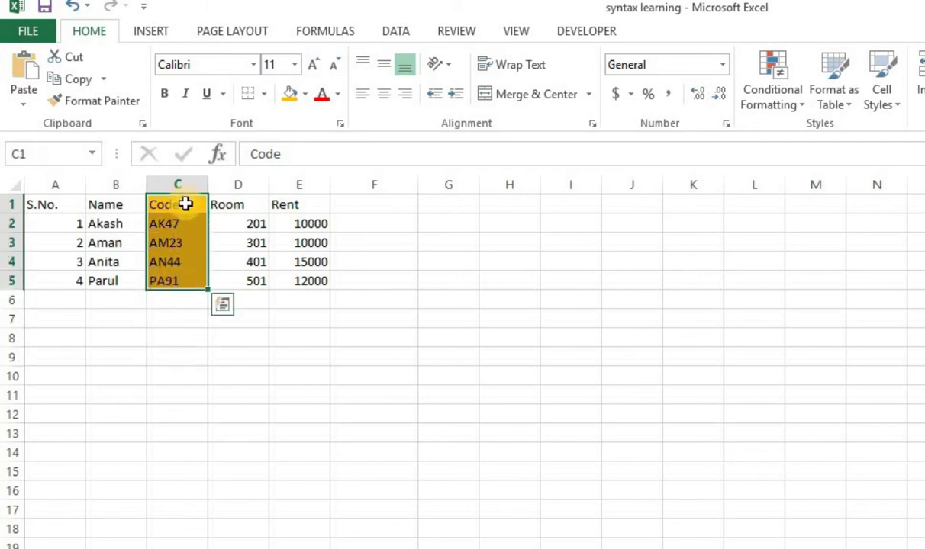
click(186, 205)
drag(410, 202, 528, 326)
click(186, 223)
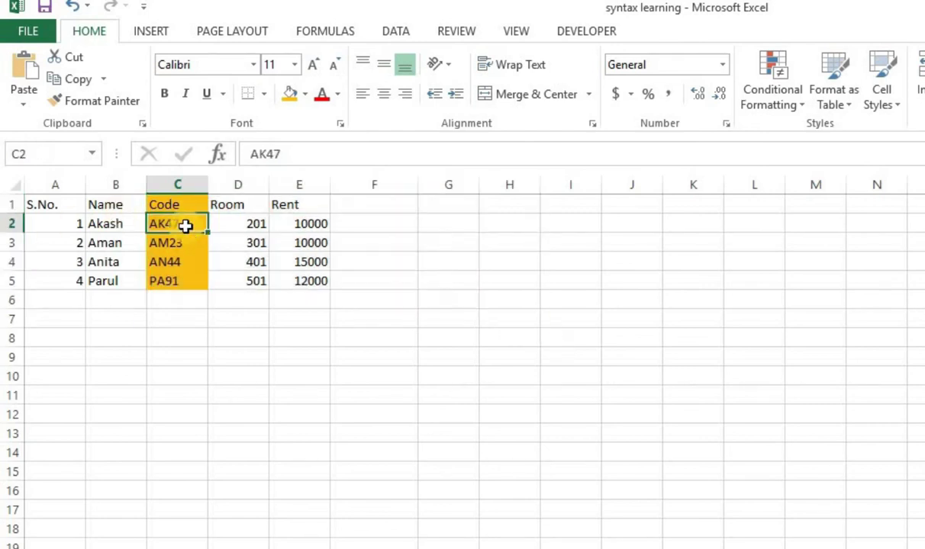
drag(186, 224, 305, 219)
click(110, 226)
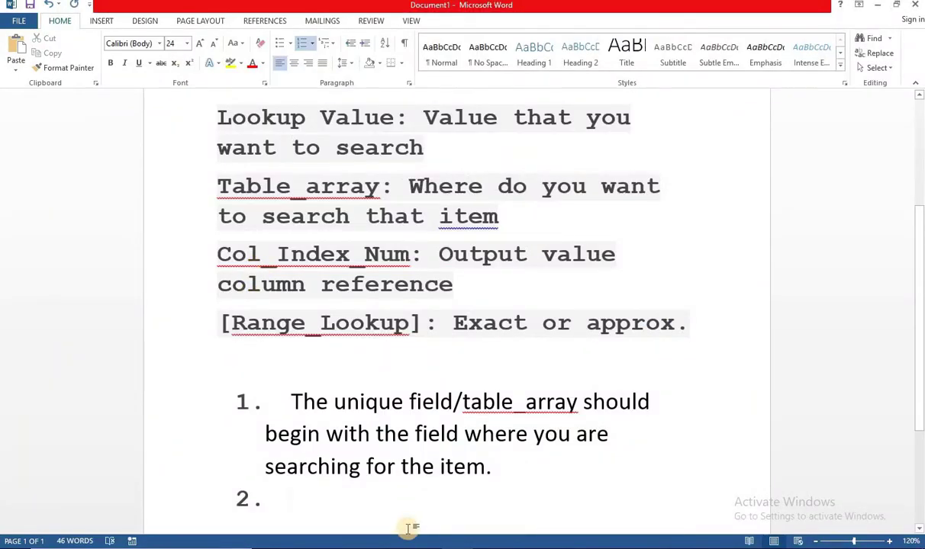
Step: Complete the second numbered note with "The table_array should be unique."
text(he ta)
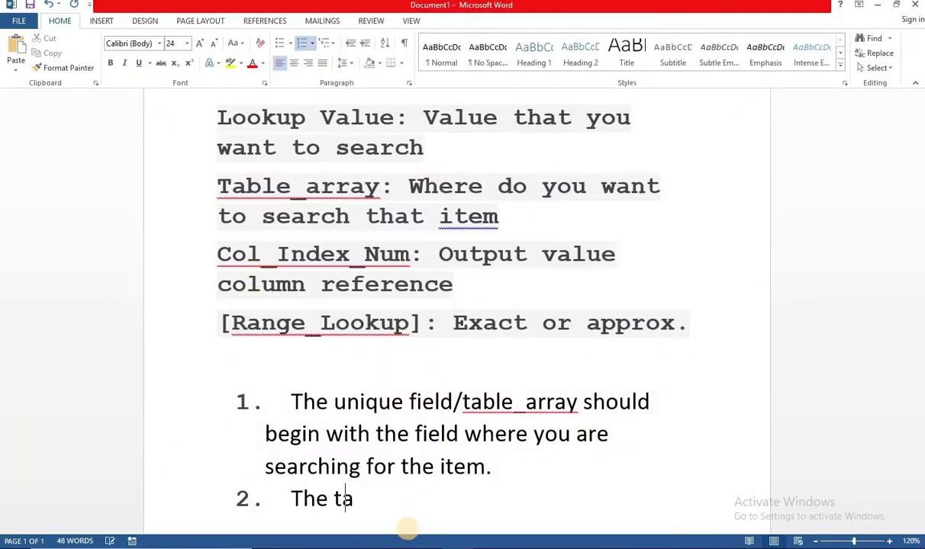
text(ble_arr)
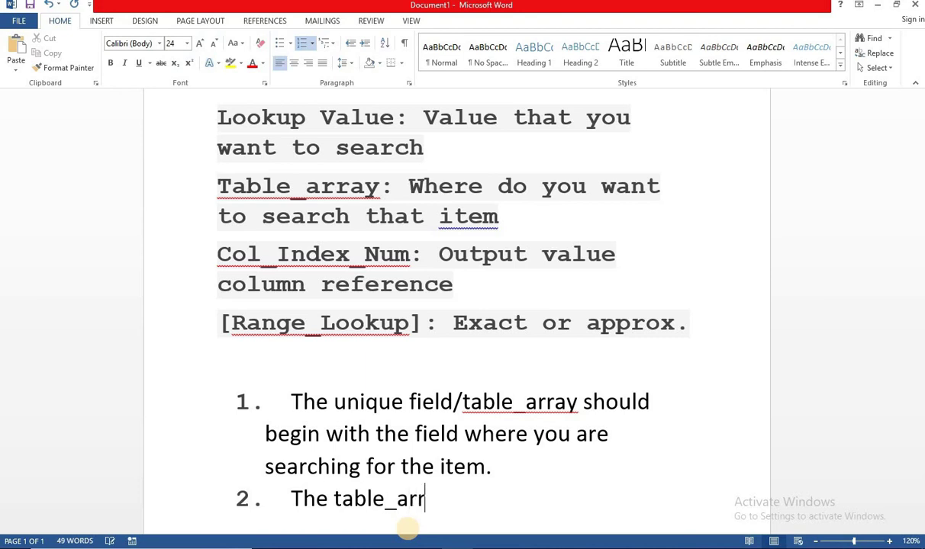
text(ay sh)
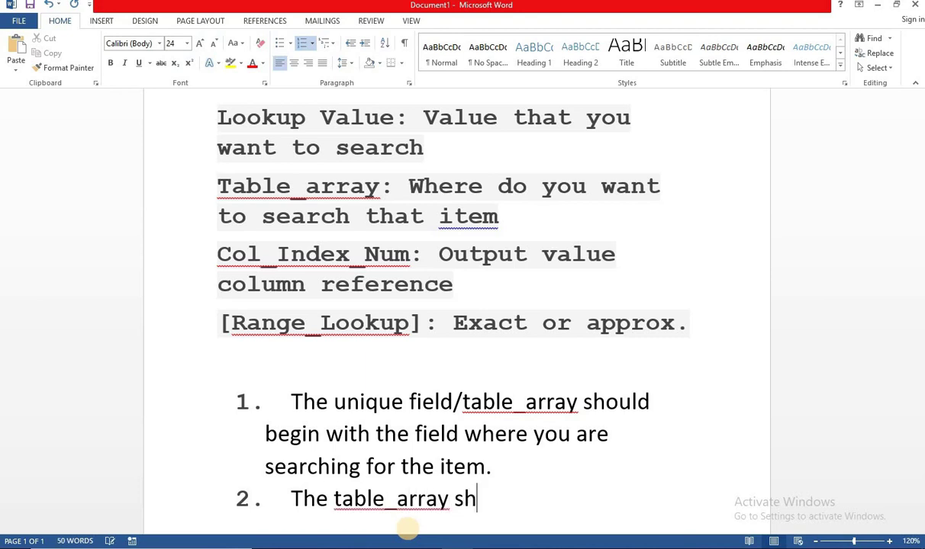
text(ould be unique.)
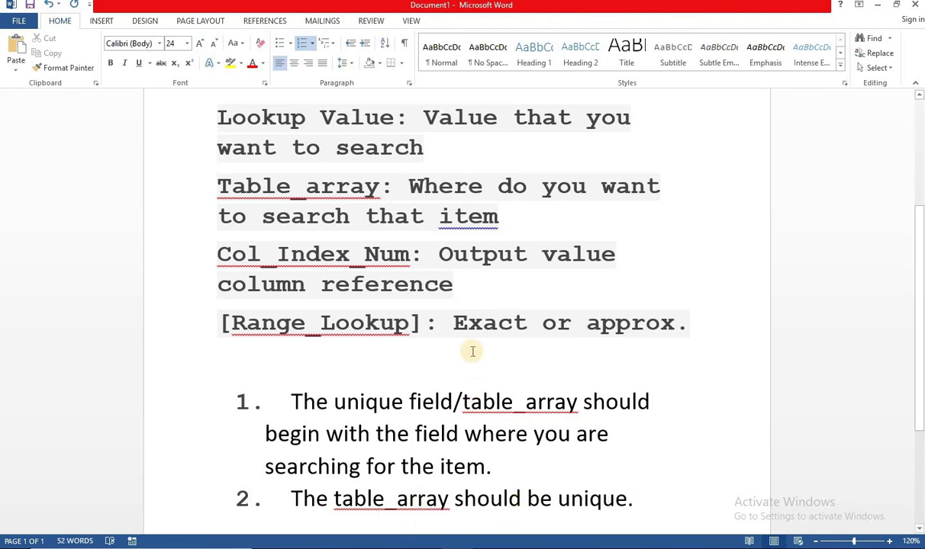
Step: Switch to the Excel workbook and enter a duplicate code AK47 with room 601 in row 6, below the table
drag(454, 324, 529, 322)
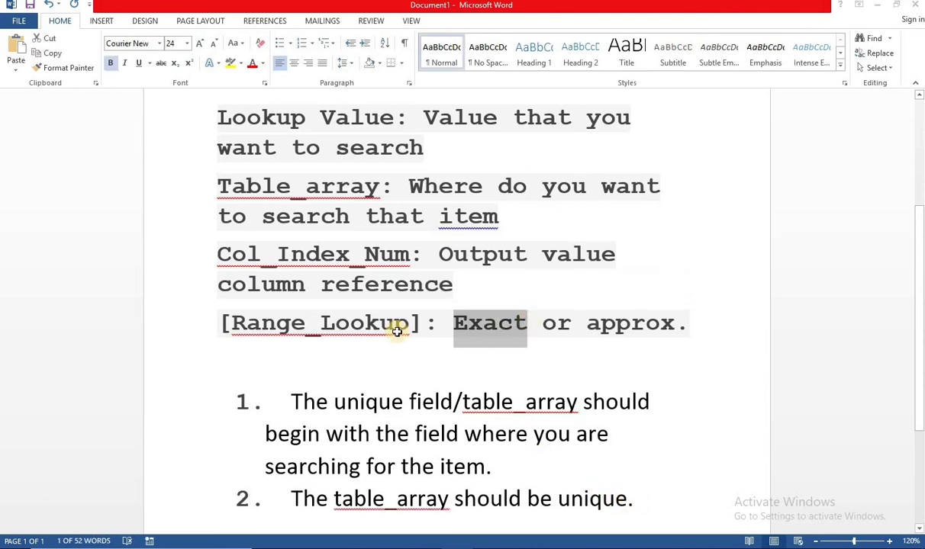
key(alt+Tab)
mouse_move(186, 280)
mouse_down()
mouse_move(185, 287)
mouse_move(184, 257)
mouse_move(194, 333)
mouse_move(187, 277)
mouse_up()
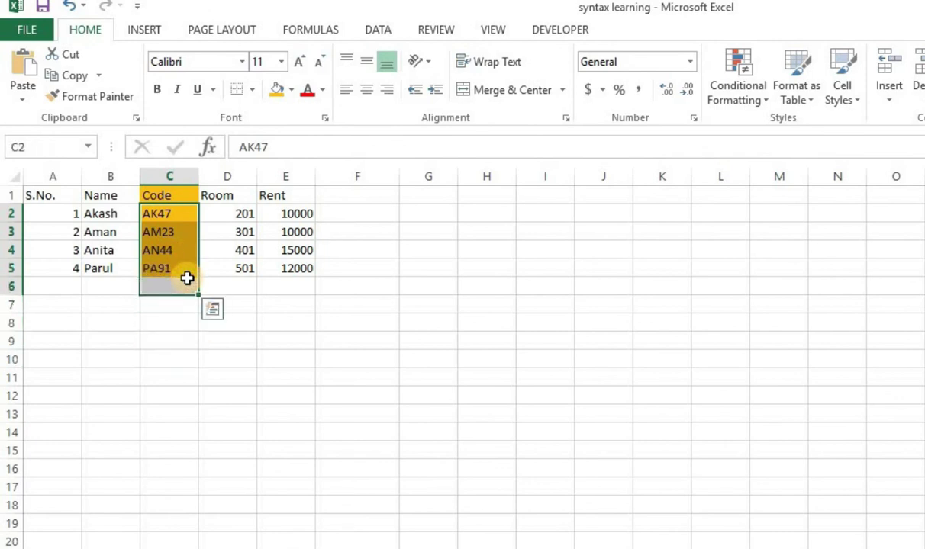
click(151, 286)
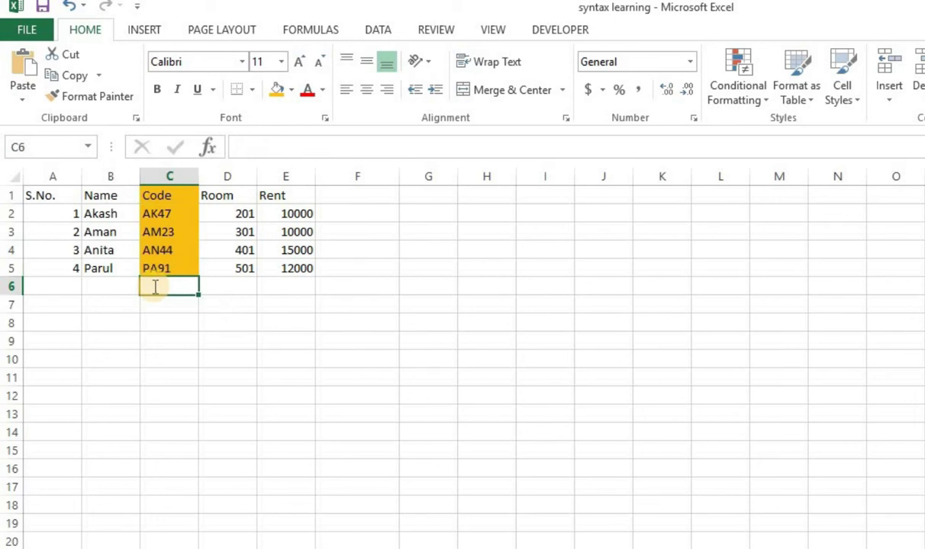
text(AK47)
key(Tab)
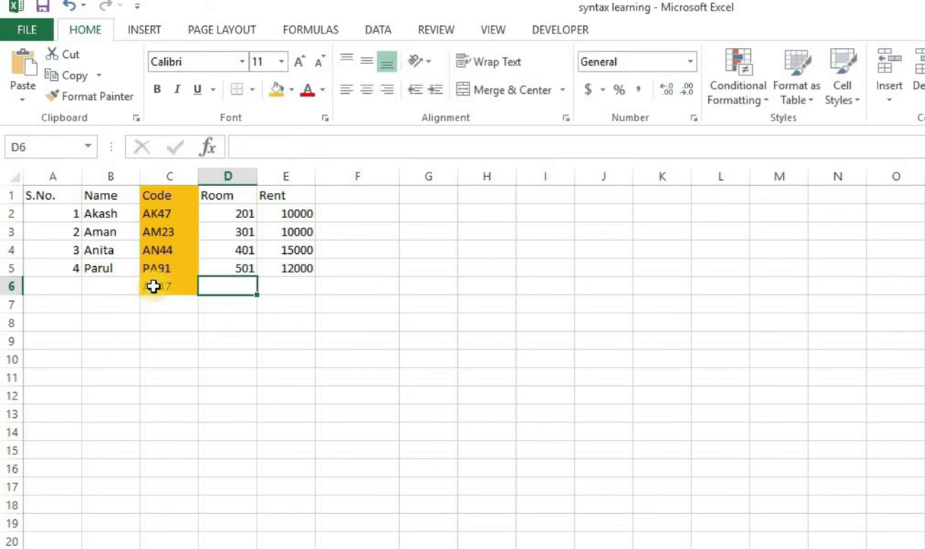
text(601)
key(Return)
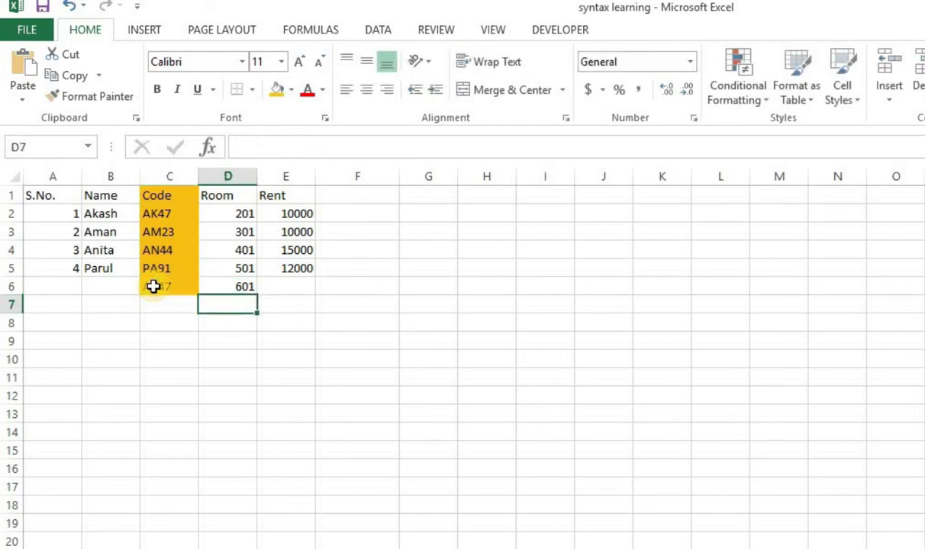
Step: Compare the two AK47 entries in C2 and C6 along with the room numbers beside them
key(Up)
key(Up)
key(Left)
key(Up)
key(Up)
key(Up)
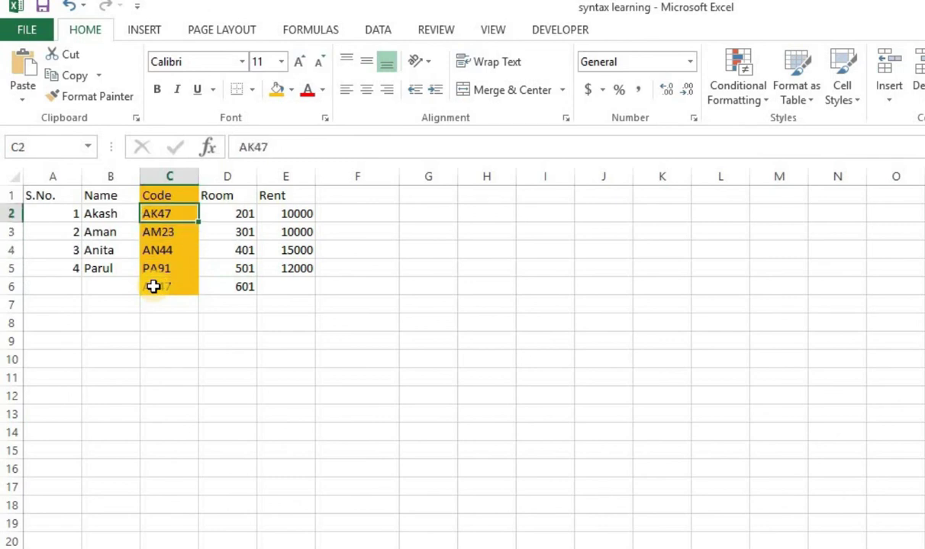
key(shift+Right)
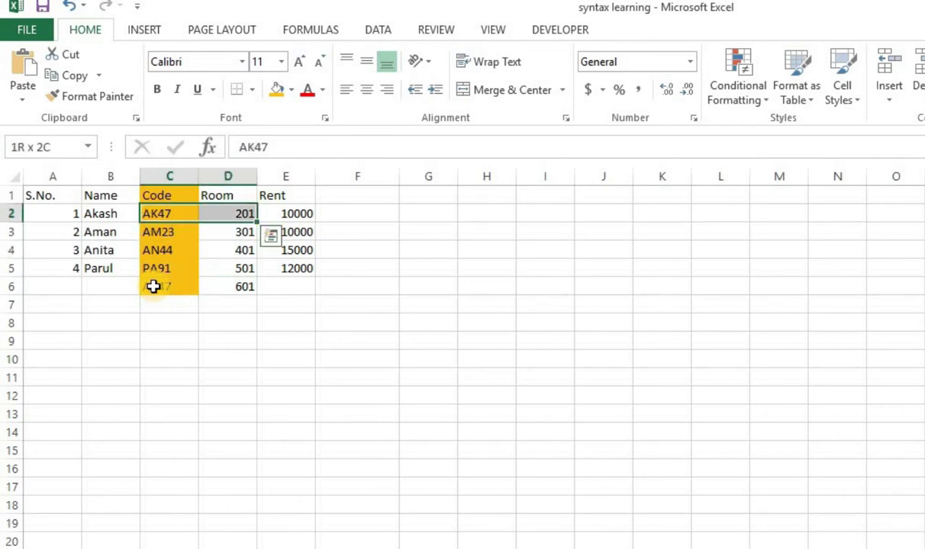
key(Down)
key(Down)
key(Down)
key(Down)
key(Down)
key(shift+Up)
key(shift+Right)
key(shift+Right)
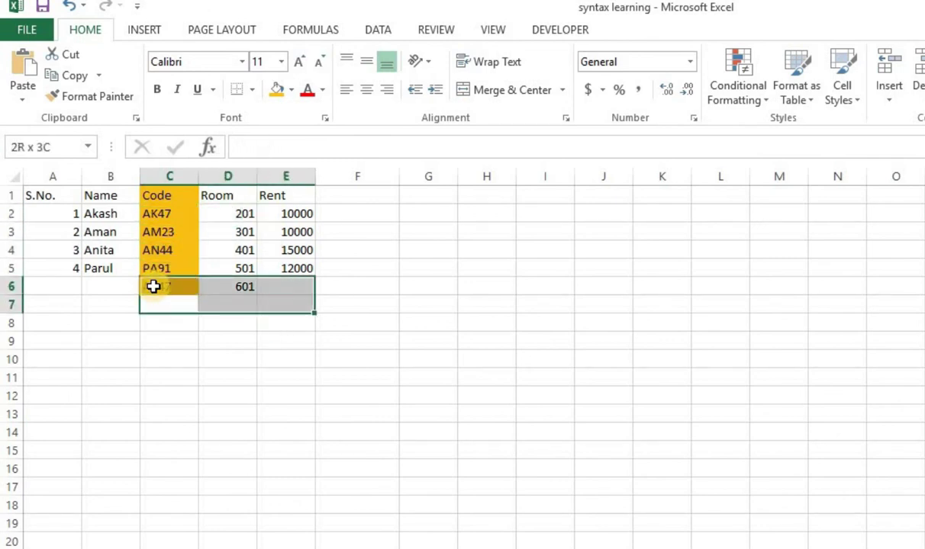
Step: Clear the duplicate code and room number from C6:D6 and remove the fill color from C6
key(Up)
key(Left)
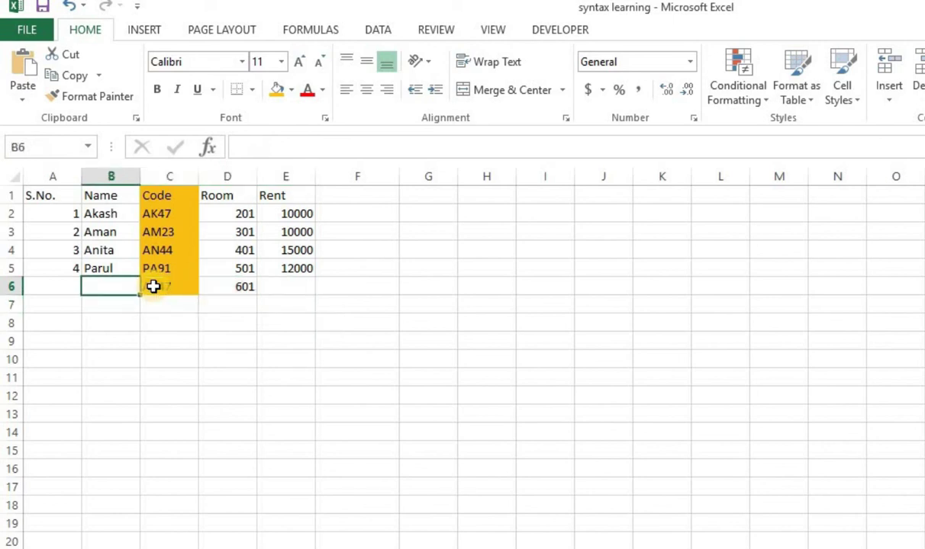
key(Right)
key(shift+Right)
key(BackSpace)
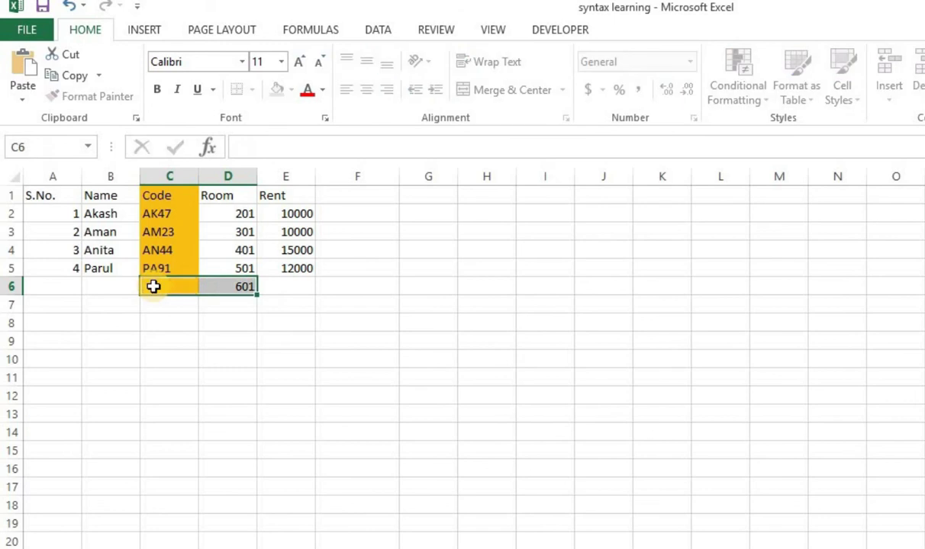
key(Right)
key(Right)
key(Left)
key(BackSpace)
key(Left)
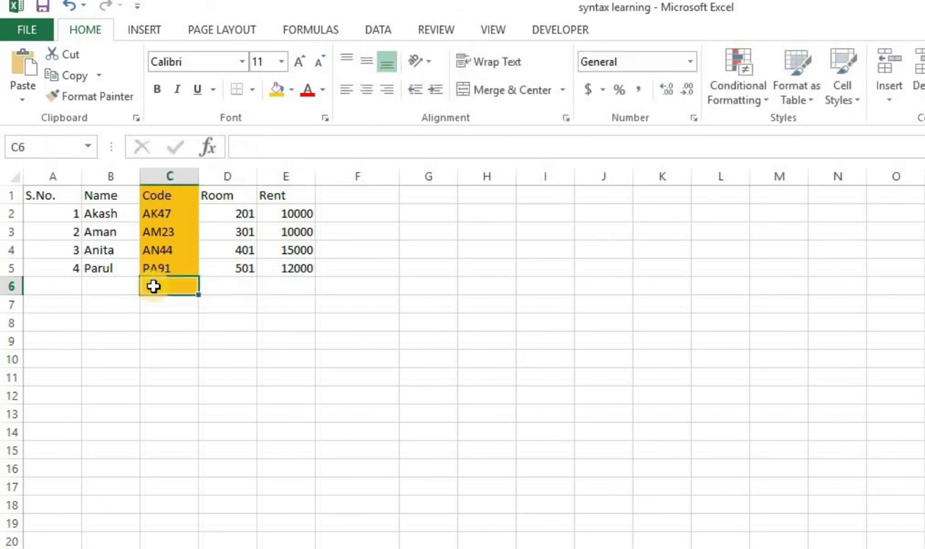
click(290, 90)
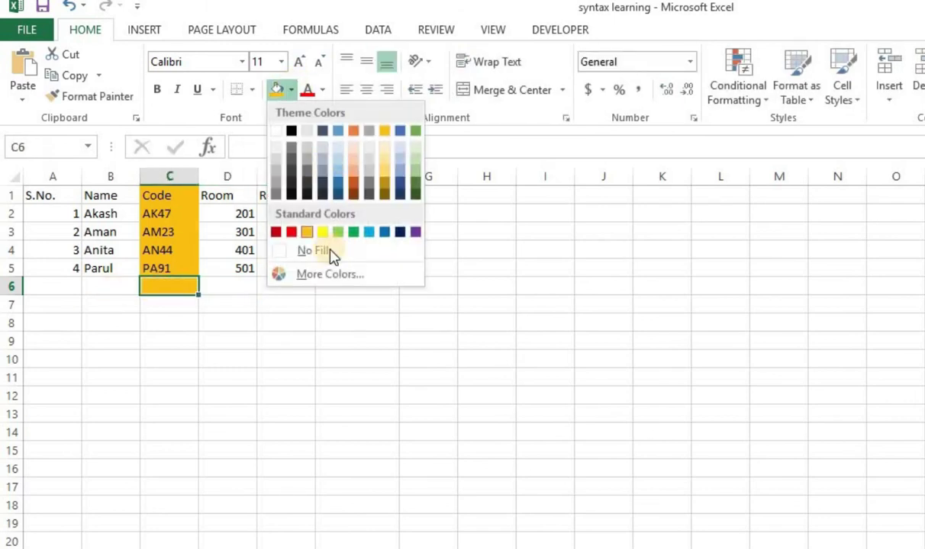
click(323, 254)
Step: Review the two numbered table_array rules and the VLOOKUP syntax in Word, and return to the Excel workbook at cell C12
drag(156, 214, 229, 290)
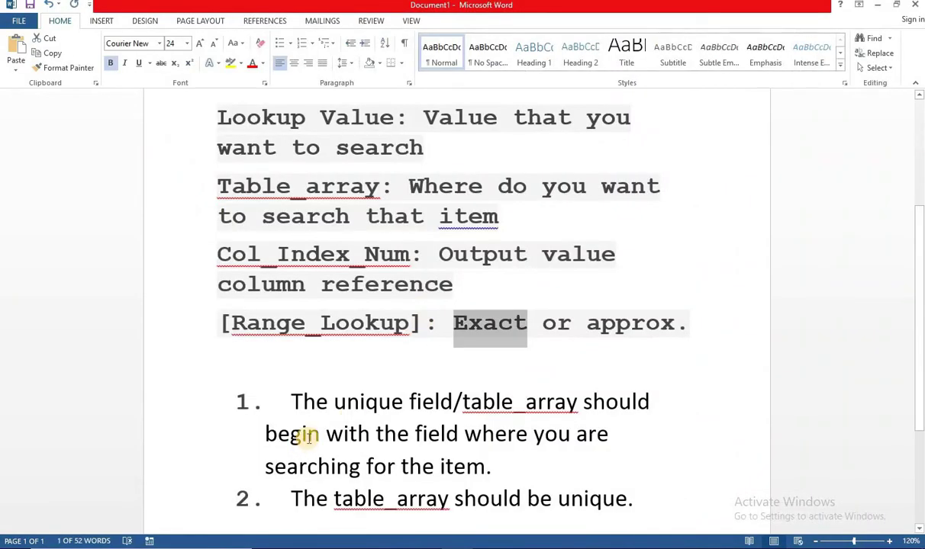
scroll(304, 437, down, 3)
scroll(609, 438, up, 2)
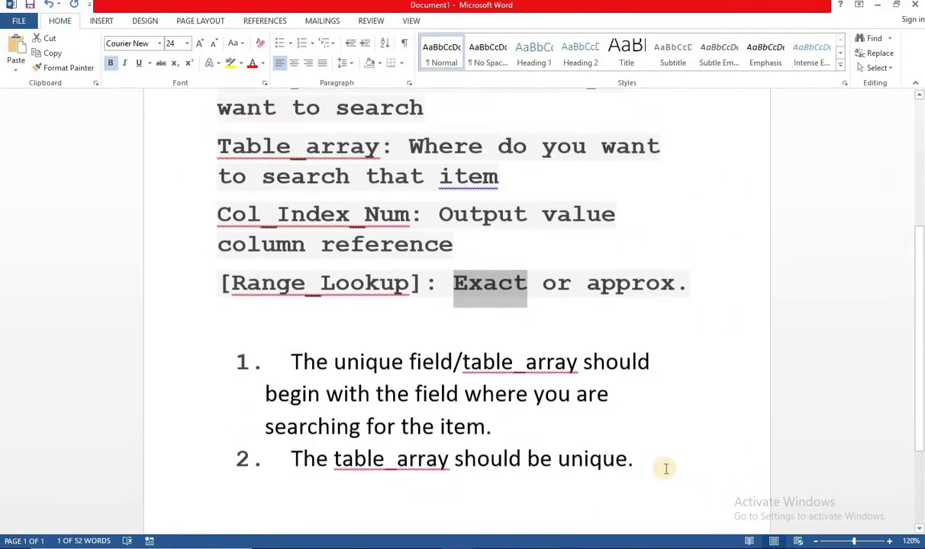
drag(192, 462, 192, 366)
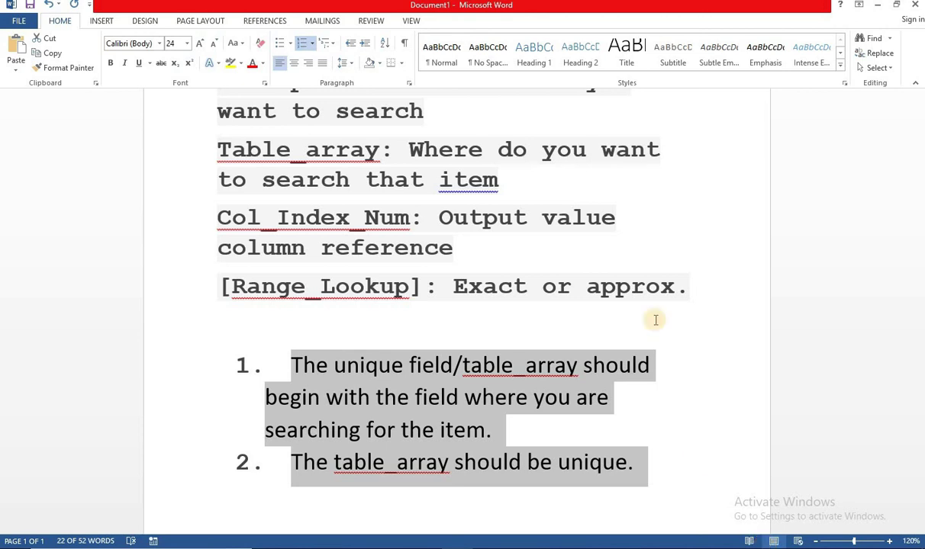
scroll(626, 301, up, 5)
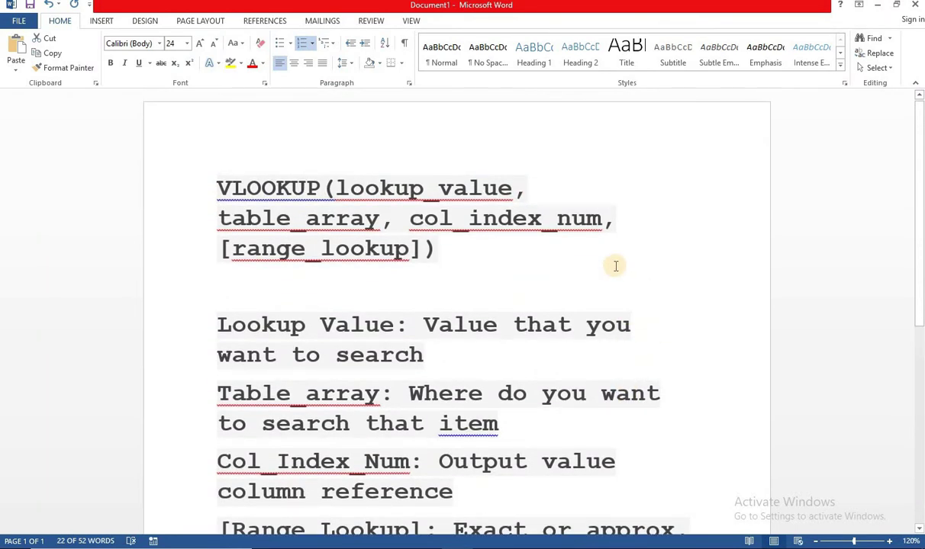
key(alt+Tab)
click(116, 277)
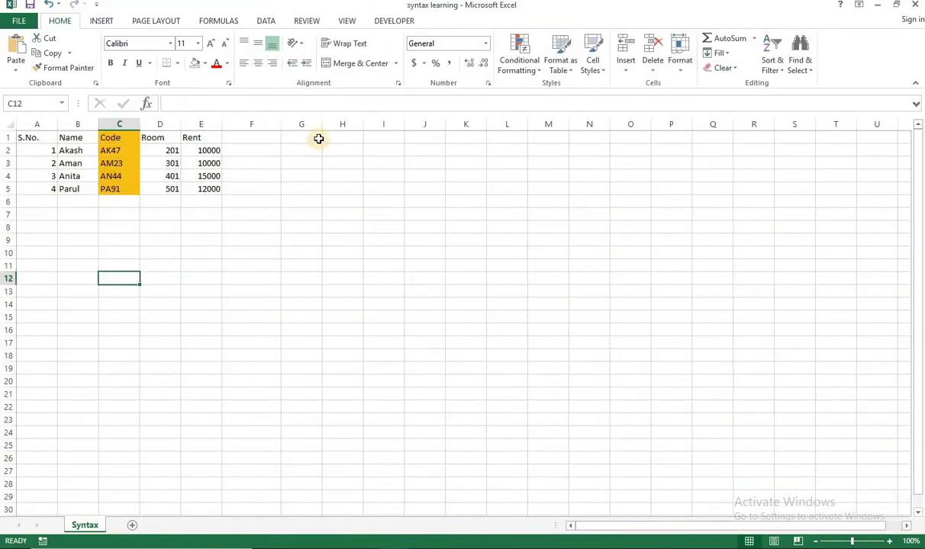